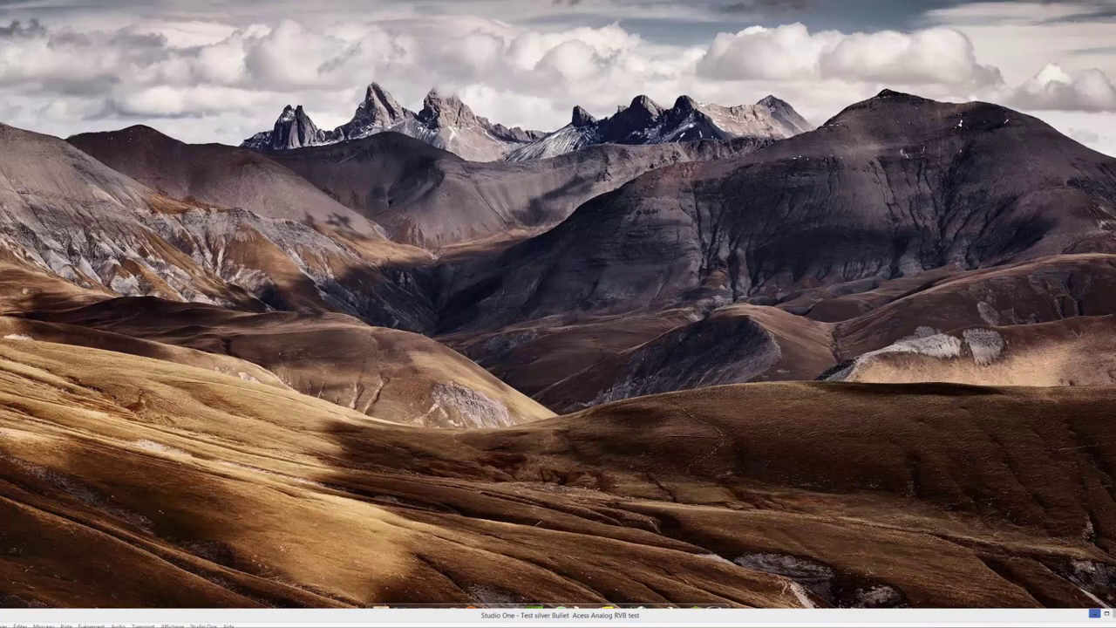
Maximize the Studio One song window and stop the playback
{"action": "mouse_move", "coordinate": [1115, 627]}
{"action": "left_click", "coordinate": [1107, 615]}
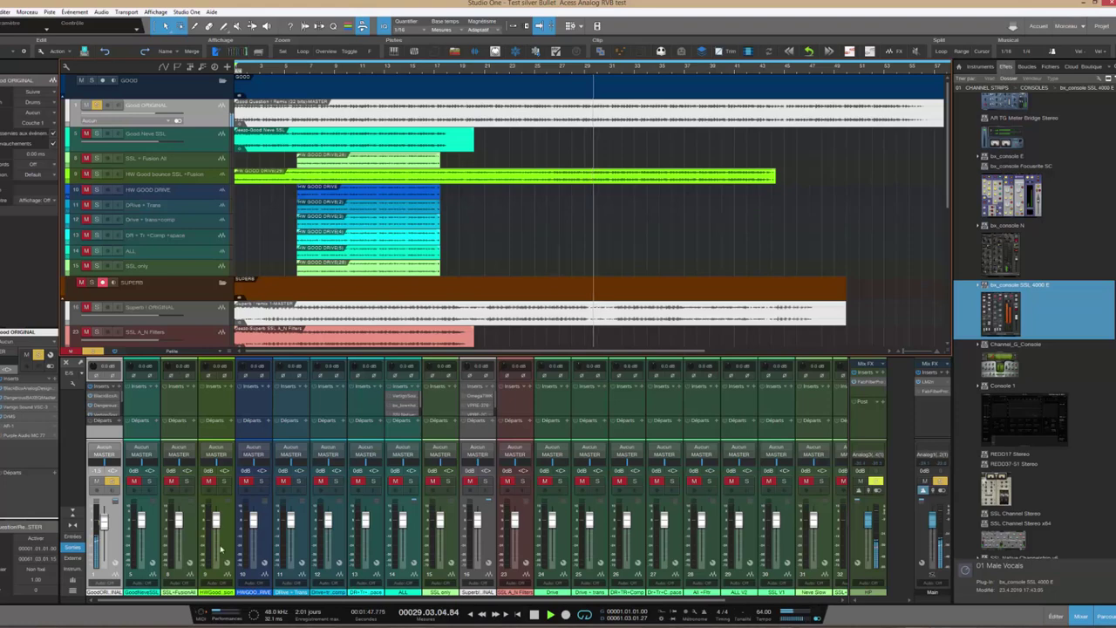
{"action": "key", "text": "space"}
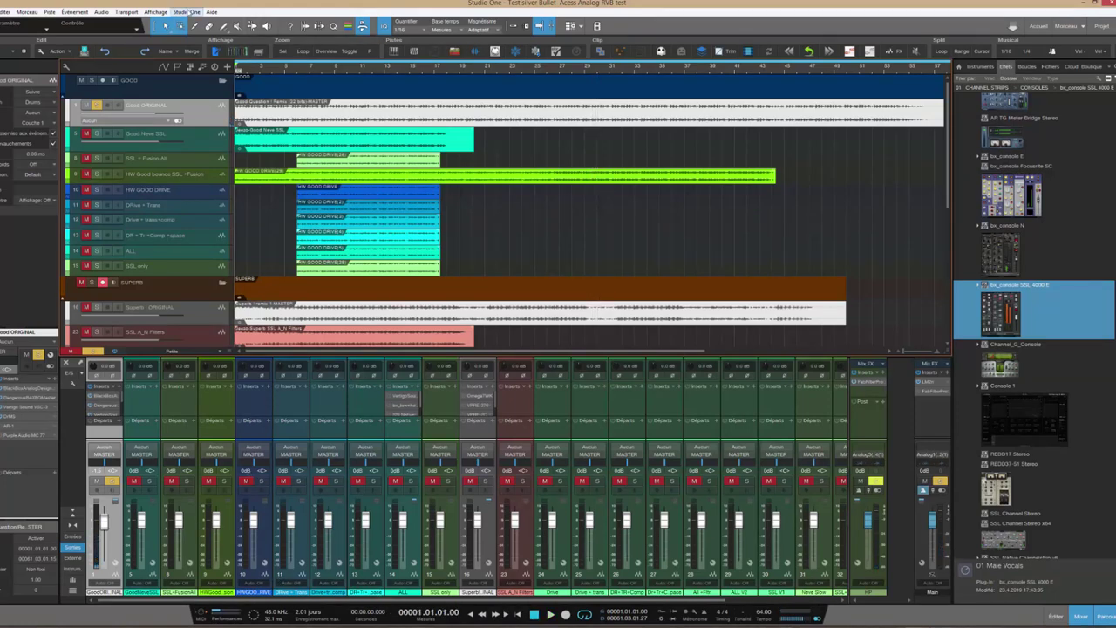
Remove the C1 New controller from the external devices in the options, together with its unused user device model
{"action": "left_click", "coordinate": [187, 11]}
{"action": "left_click", "coordinate": [144, 135]}
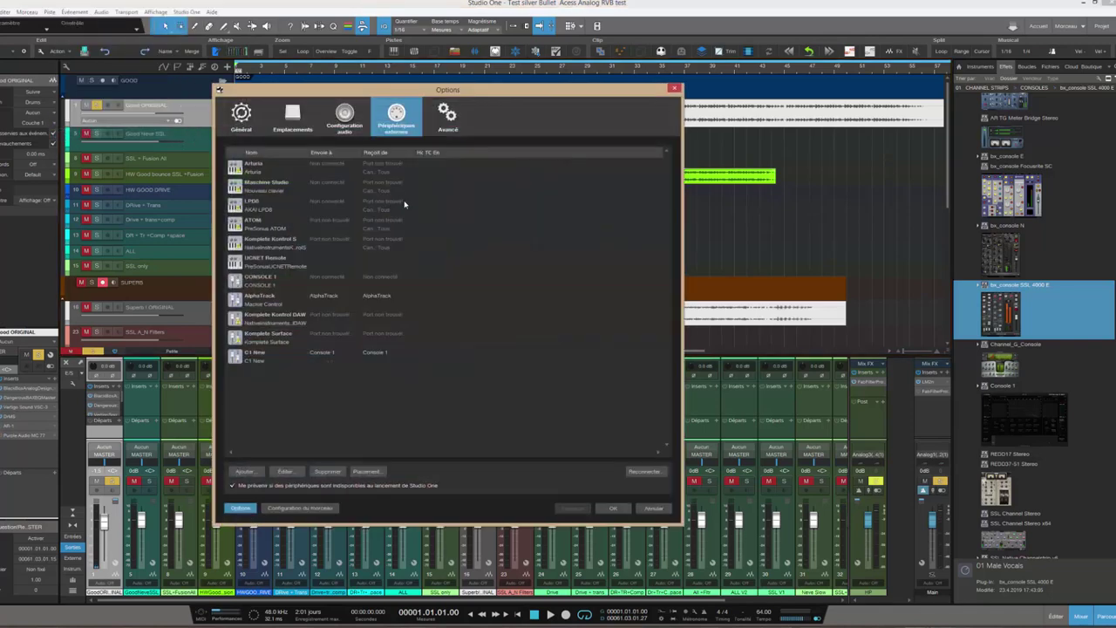
{"action": "left_click", "coordinate": [425, 353]}
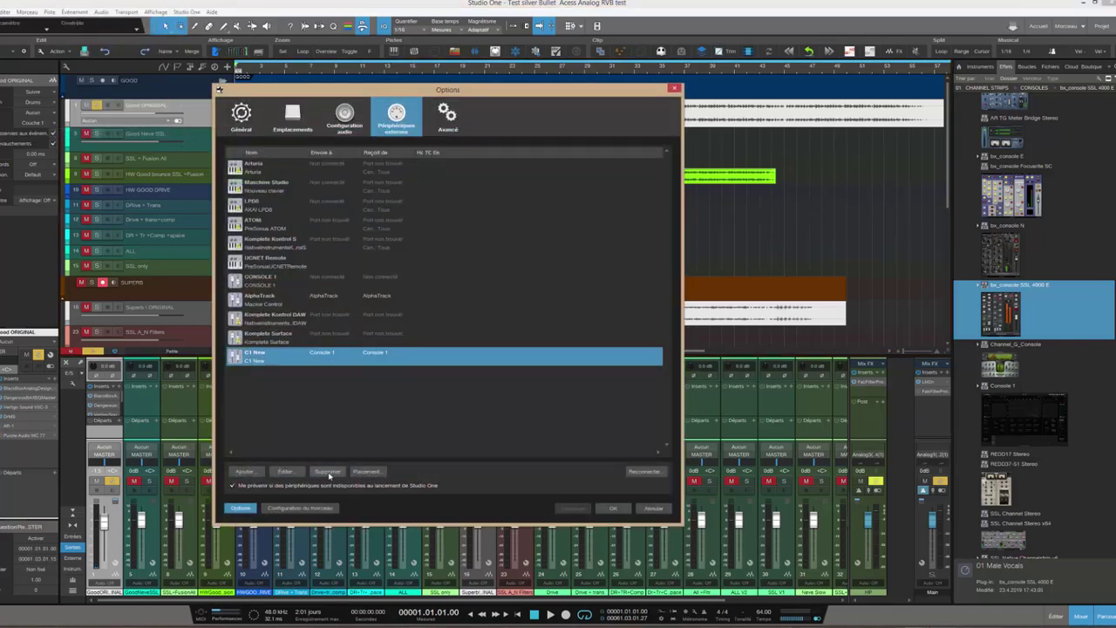
{"action": "left_click", "coordinate": [329, 472]}
{"action": "left_click", "coordinate": [606, 316]}
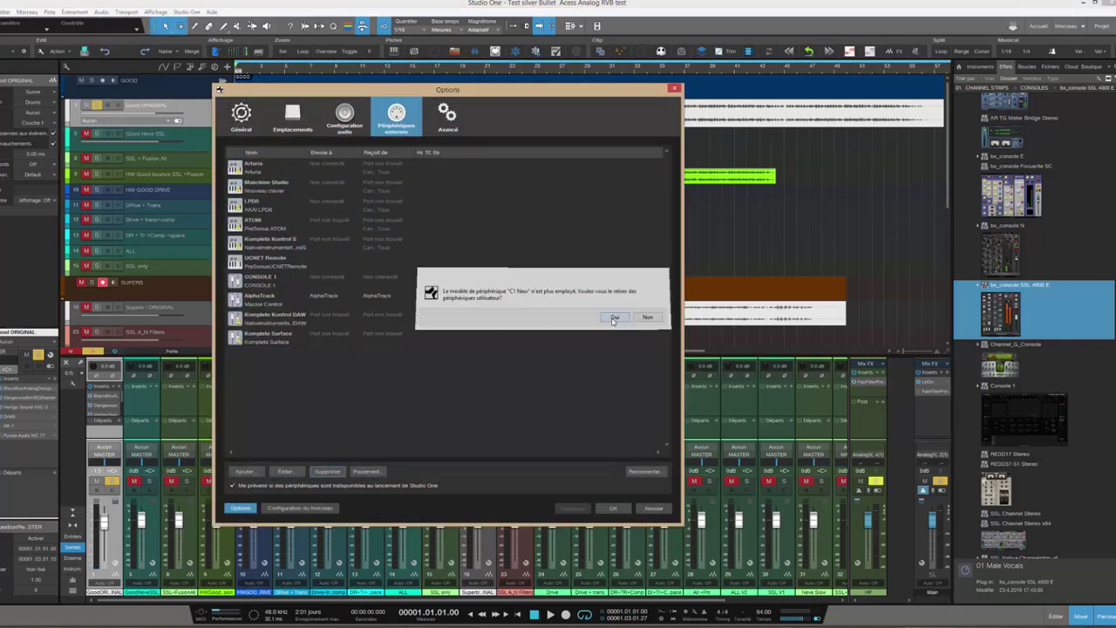
Start adding an external device as a new control surface (Nouvelle surface de contrôle) and name it C1 New
{"action": "left_click", "coordinate": [247, 472]}
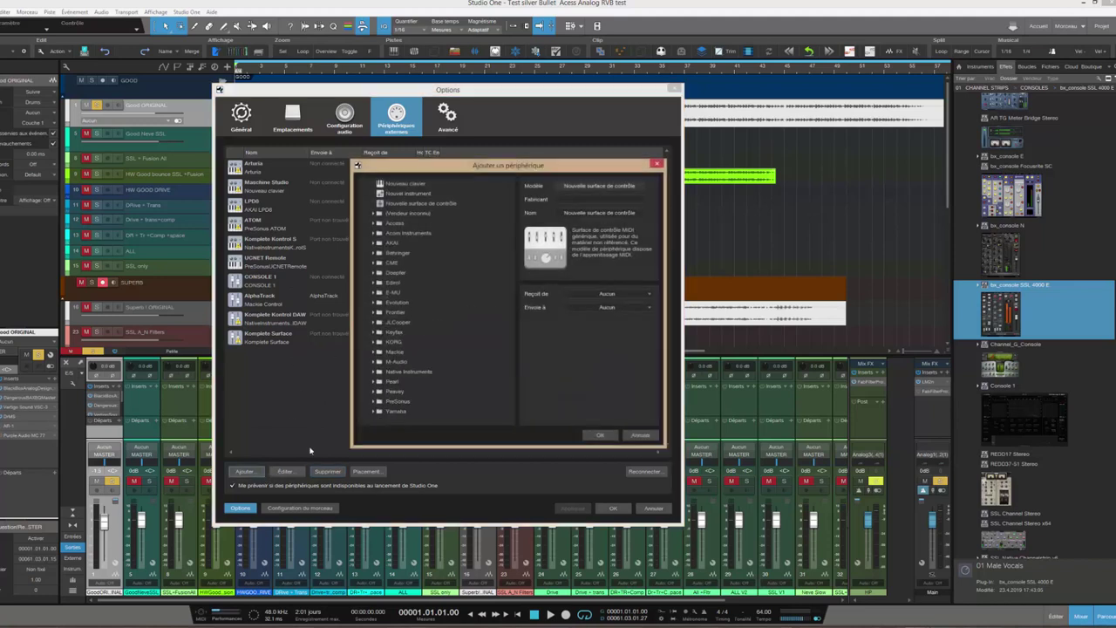
{"action": "left_click", "coordinate": [416, 205]}
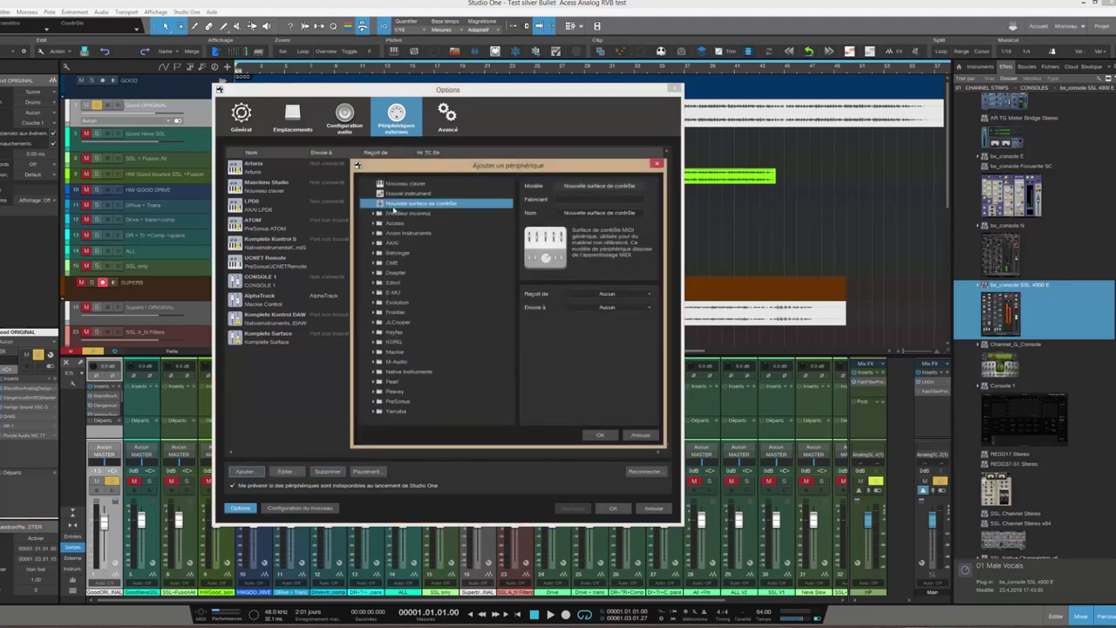
{"action": "triple_click", "coordinate": [614, 213]}
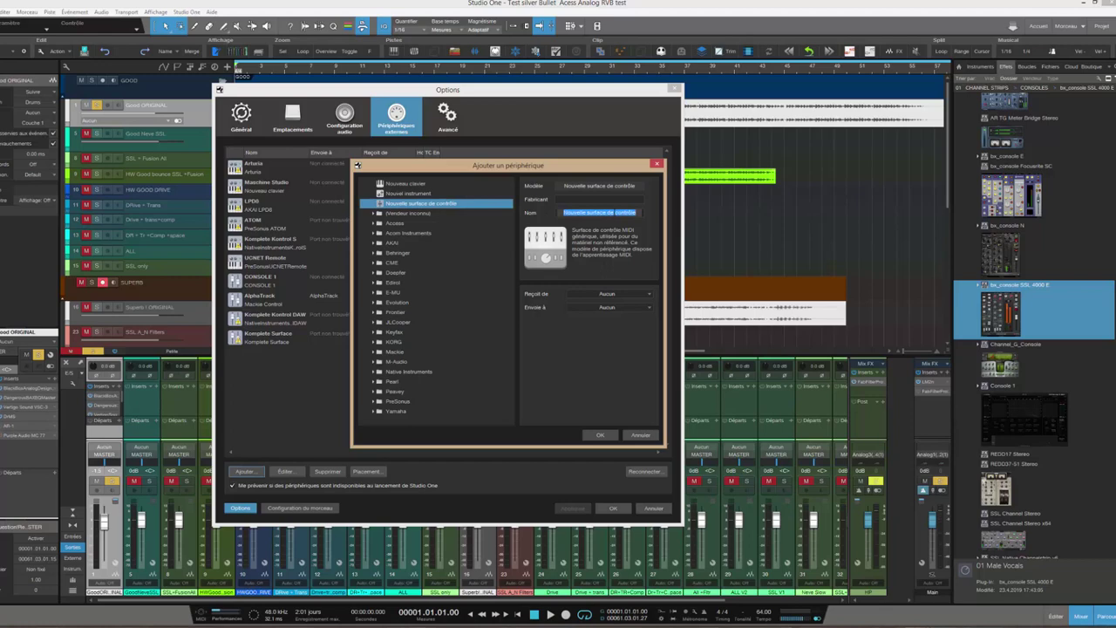
{"action": "type", "text": "C1"}
{"action": "type", "text": " He"}
{"action": "type", "text": "v"}
Set both the receive and send ports of the new surface to Console 1 and accept the device and the options
{"action": "left_click", "coordinate": [650, 294]}
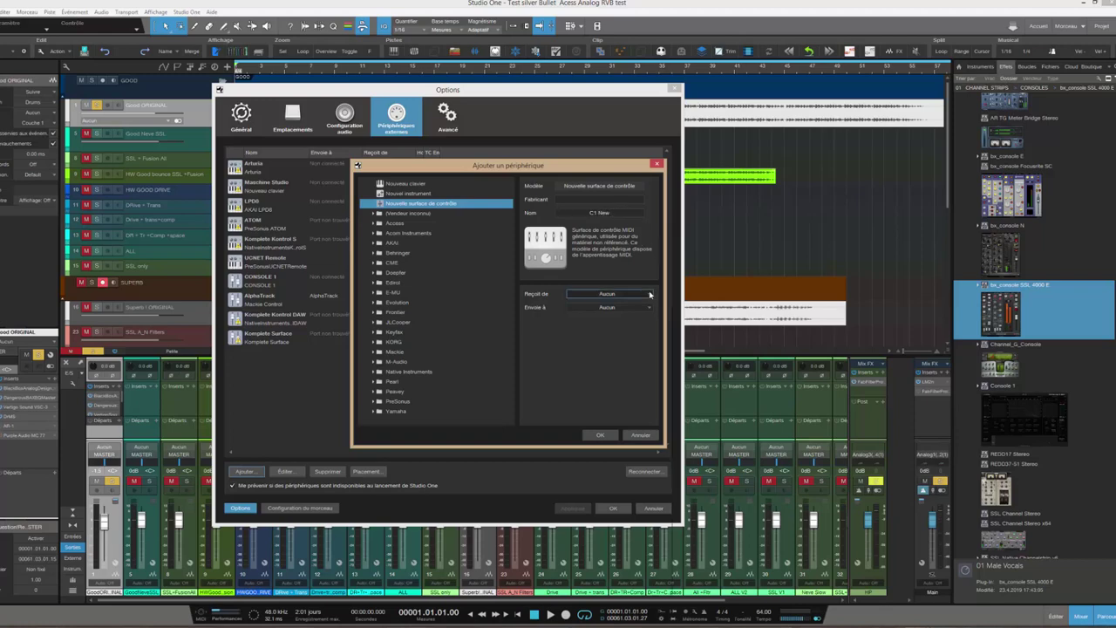
{"action": "left_click", "coordinate": [651, 294]}
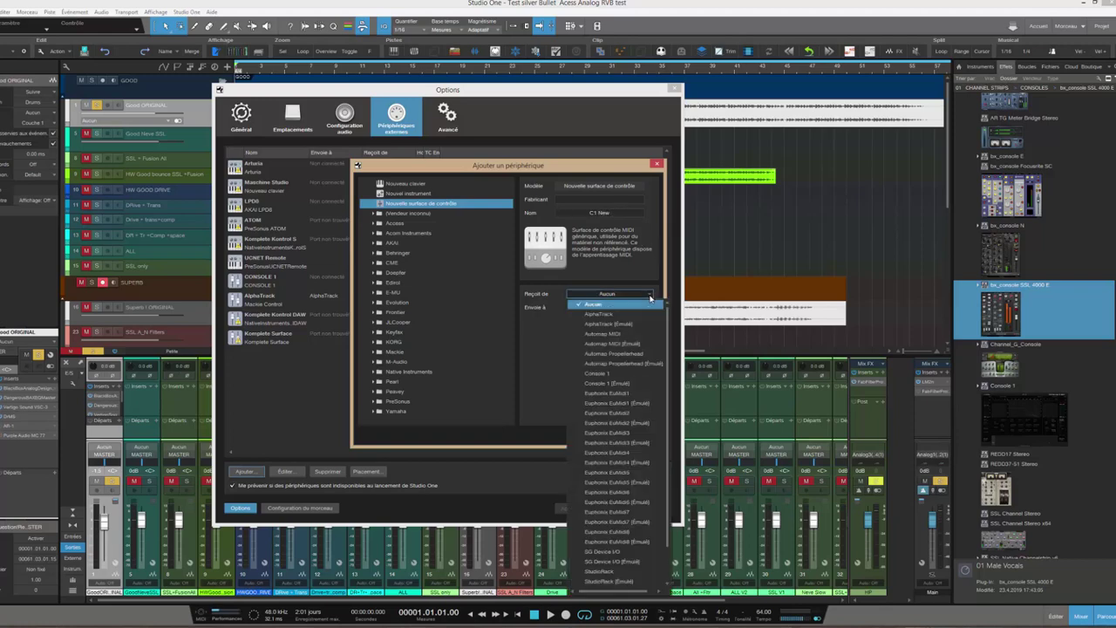
{"action": "left_click", "coordinate": [608, 374]}
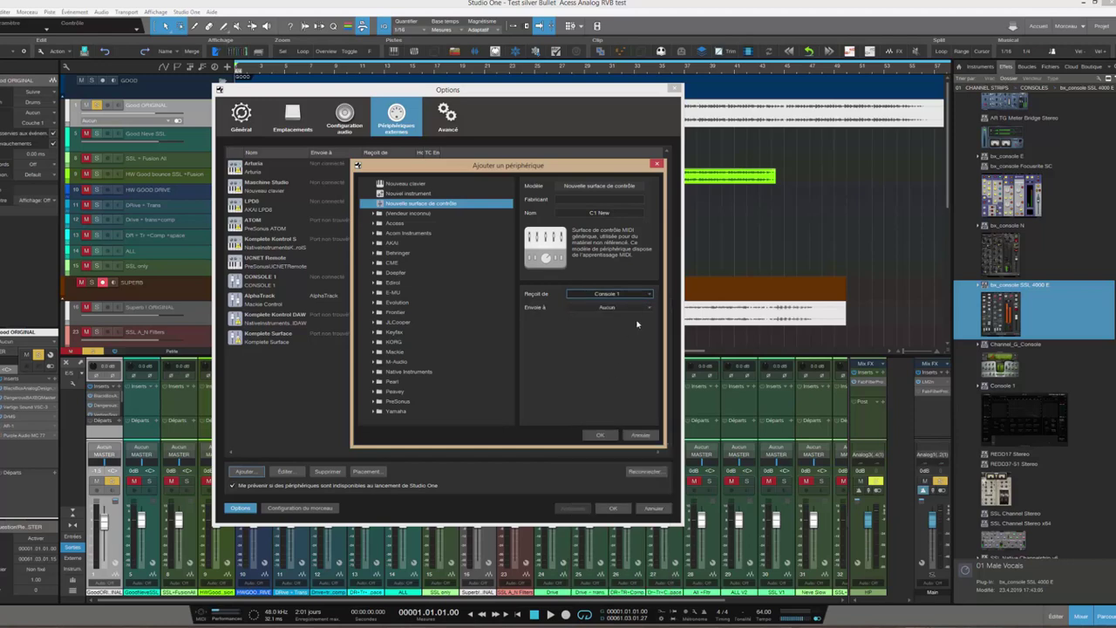
{"action": "left_click", "coordinate": [608, 307]}
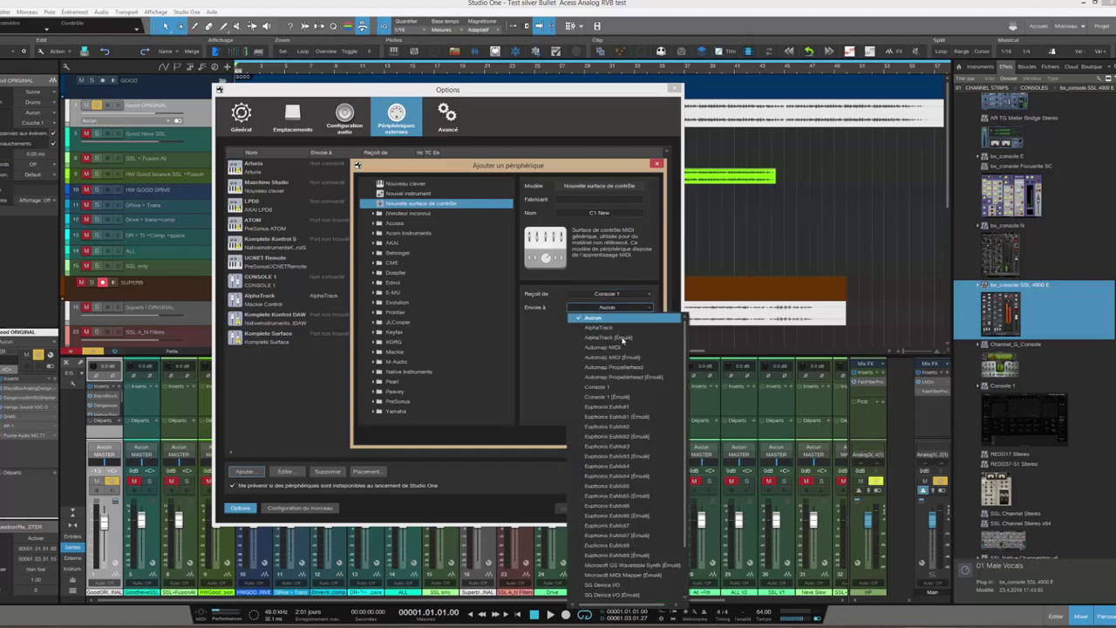
{"action": "left_click", "coordinate": [608, 389]}
{"action": "left_click", "coordinate": [600, 434]}
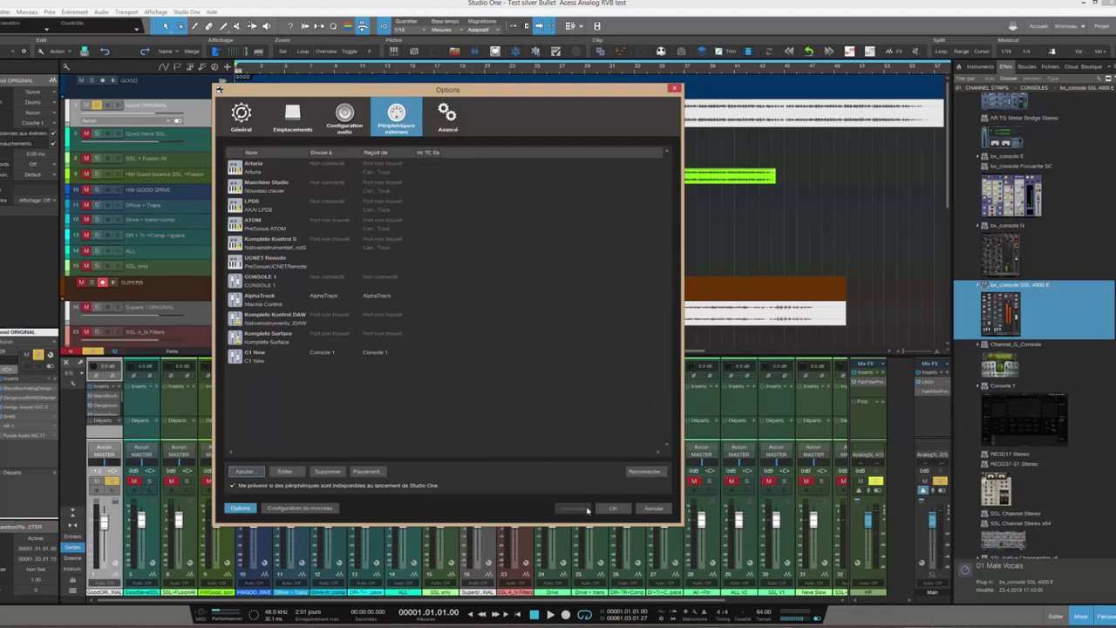
{"action": "left_click", "coordinate": [614, 509]}
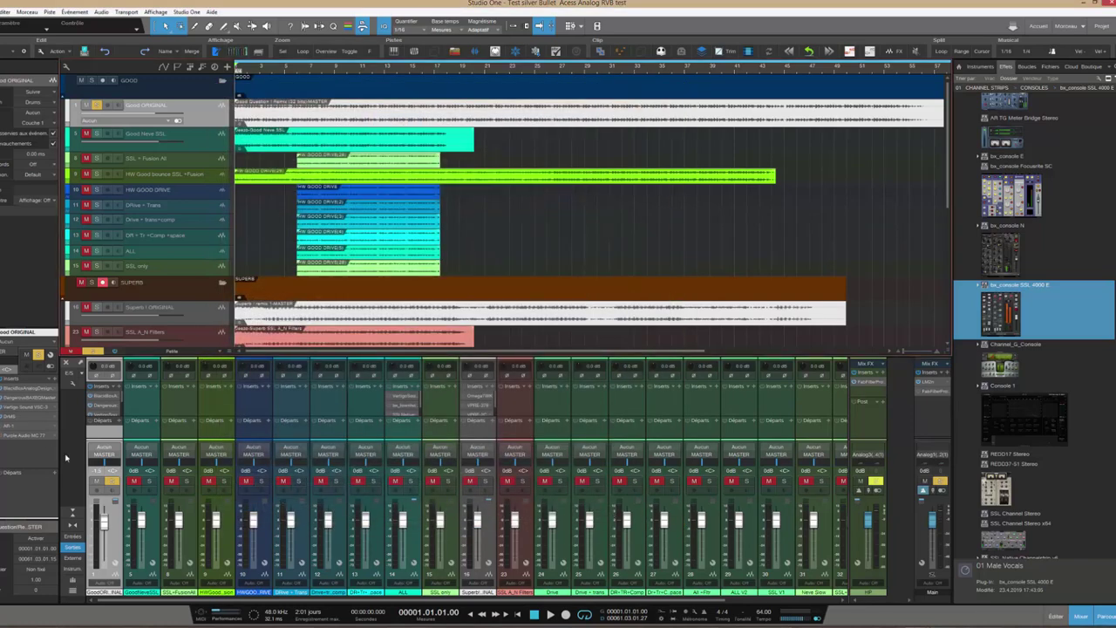
Open the Black Box Analog Design HG-2 insert of Good ORIGINAL, assign it to C1 New and show its control mapping row
{"action": "left_click", "coordinate": [35, 390]}
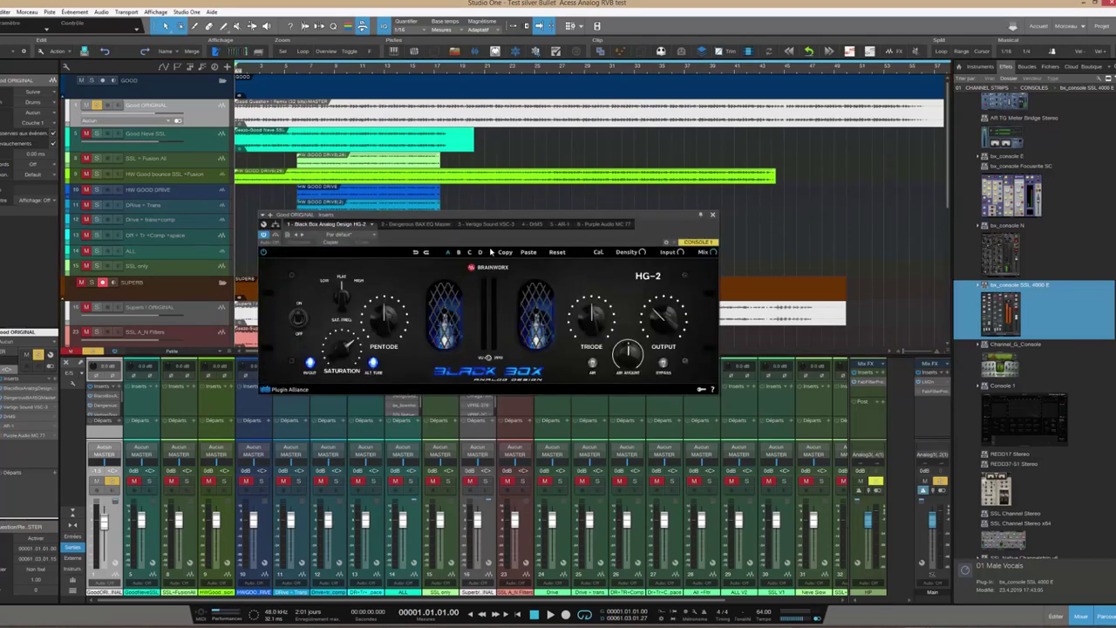
{"action": "left_click", "coordinate": [671, 243]}
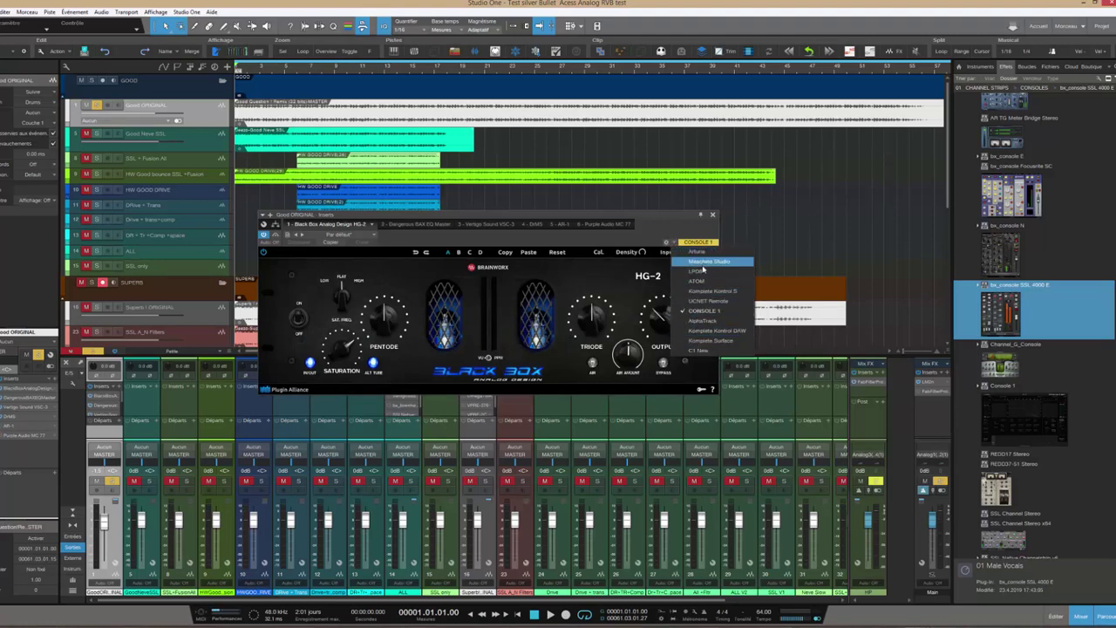
{"action": "left_click", "coordinate": [698, 352]}
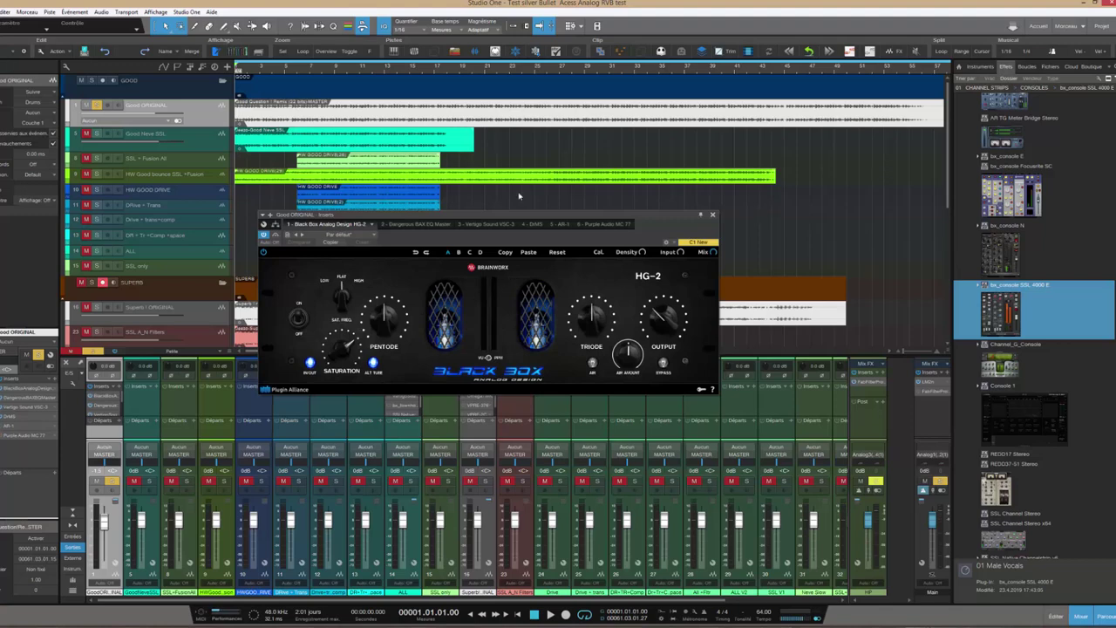
{"action": "left_click", "coordinate": [666, 243]}
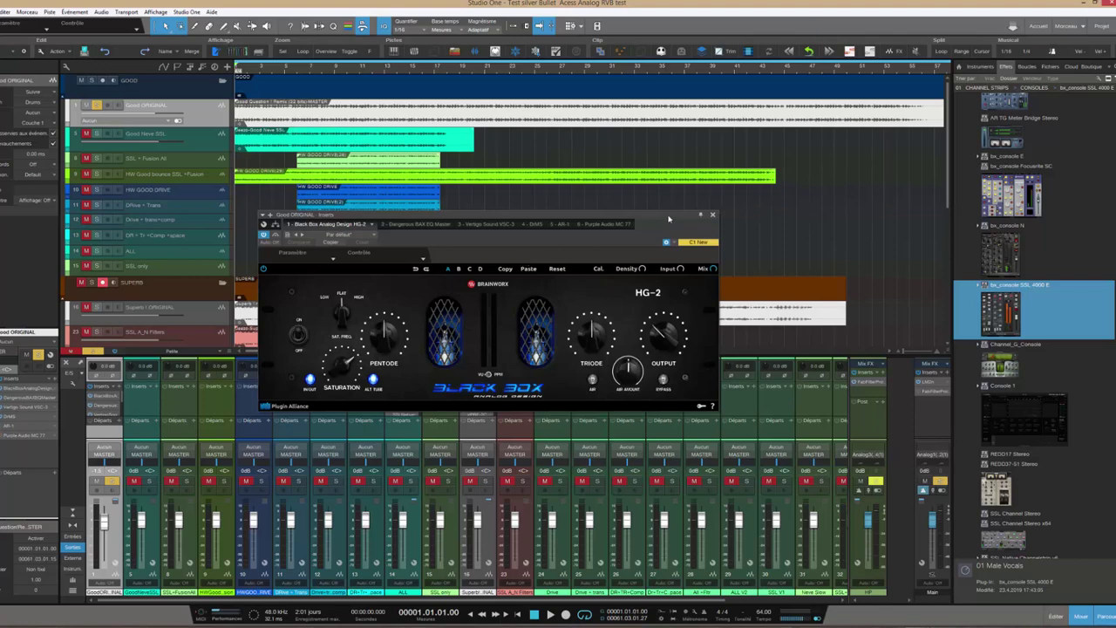
{"action": "left_click_drag", "start_coordinate": [669, 218], "coordinate": [594, 127]}
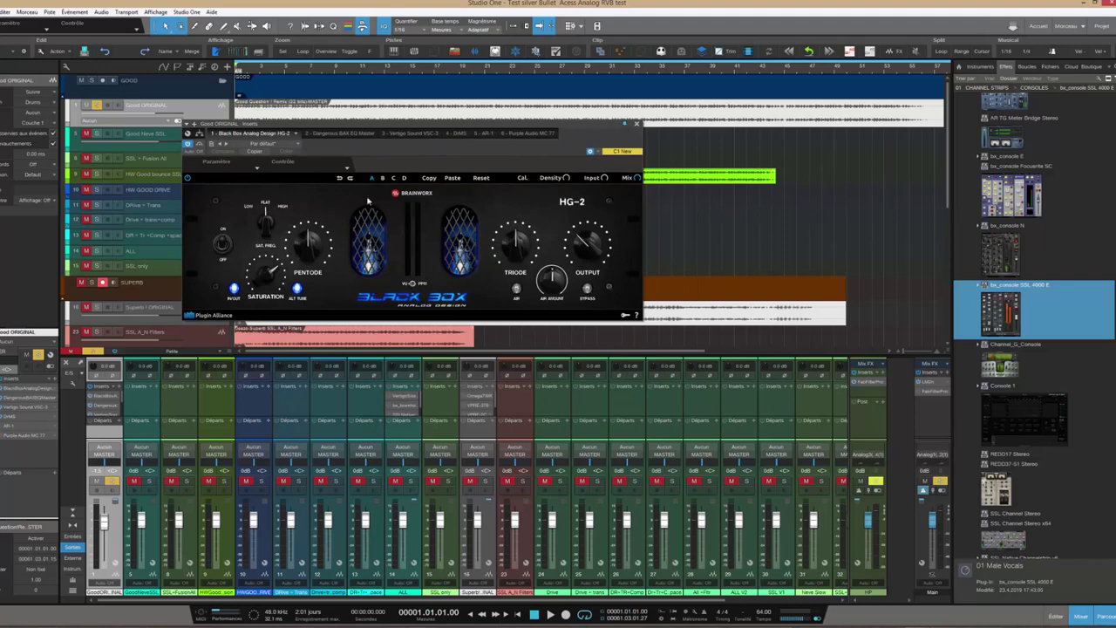
Open the Dangerous BAX EQ Master insert in a separate window below the HG-2 and assign it to C1 New
{"action": "double_click", "coordinate": [33, 398]}
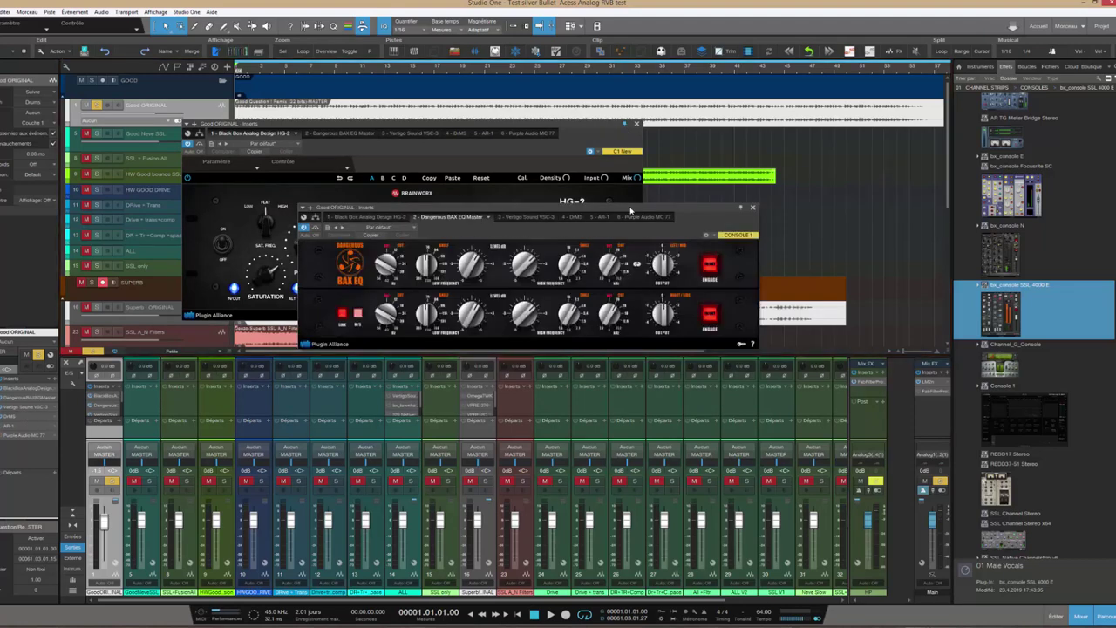
{"action": "left_click_drag", "start_coordinate": [633, 210], "coordinate": [604, 369]}
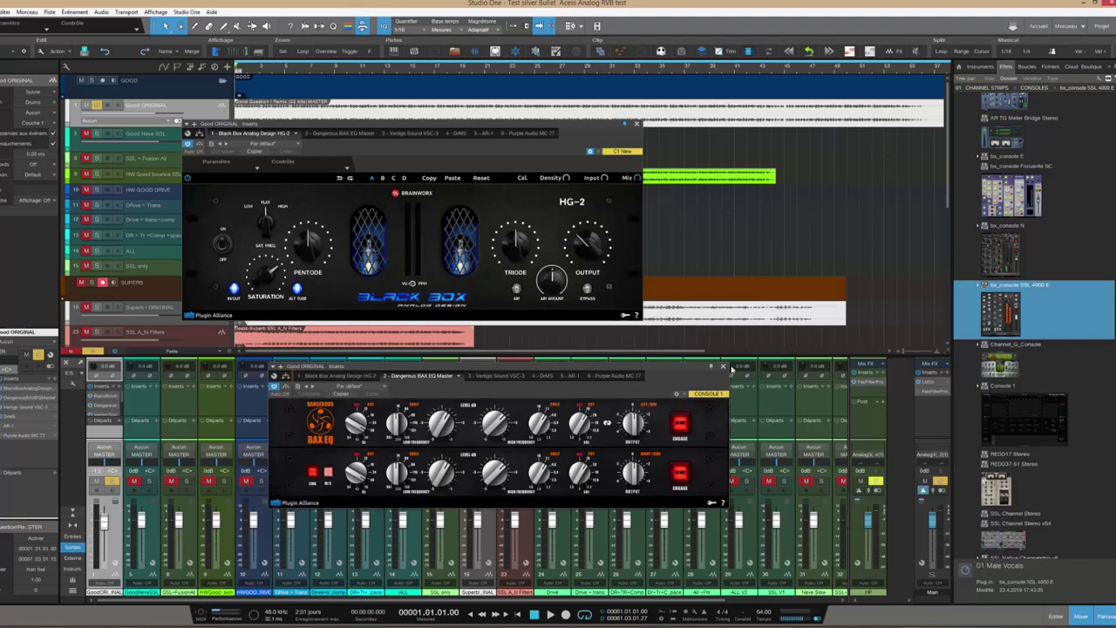
{"action": "left_click", "coordinate": [693, 394]}
{"action": "left_click", "coordinate": [711, 503]}
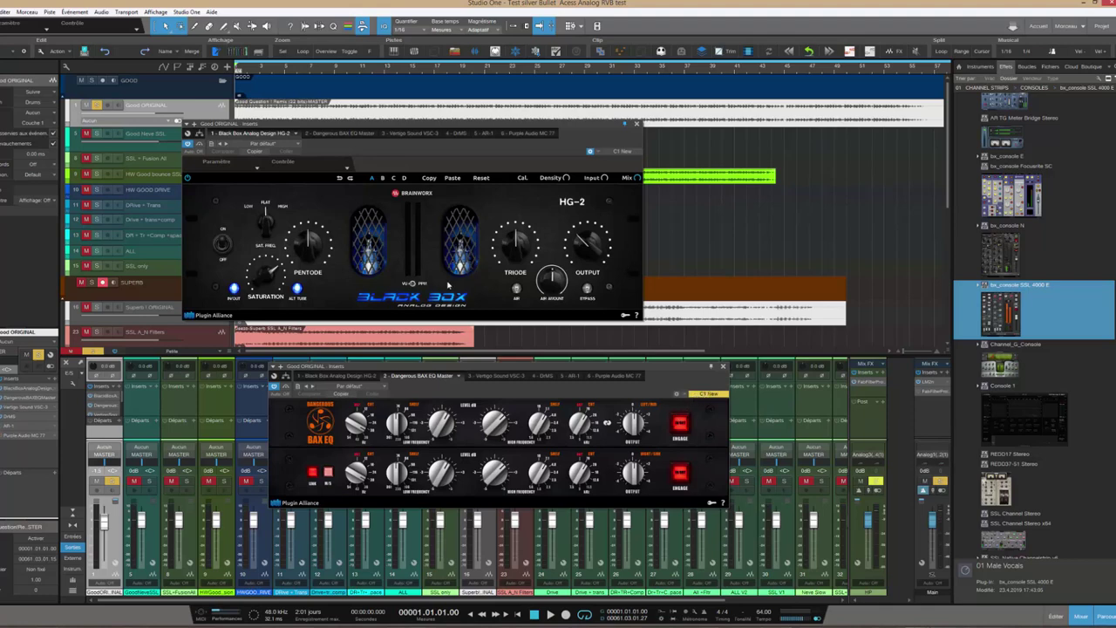
Return the focus to the HG-2 window and choose C1 New from the control selector of its mapping row
{"action": "left_click", "coordinate": [550, 127]}
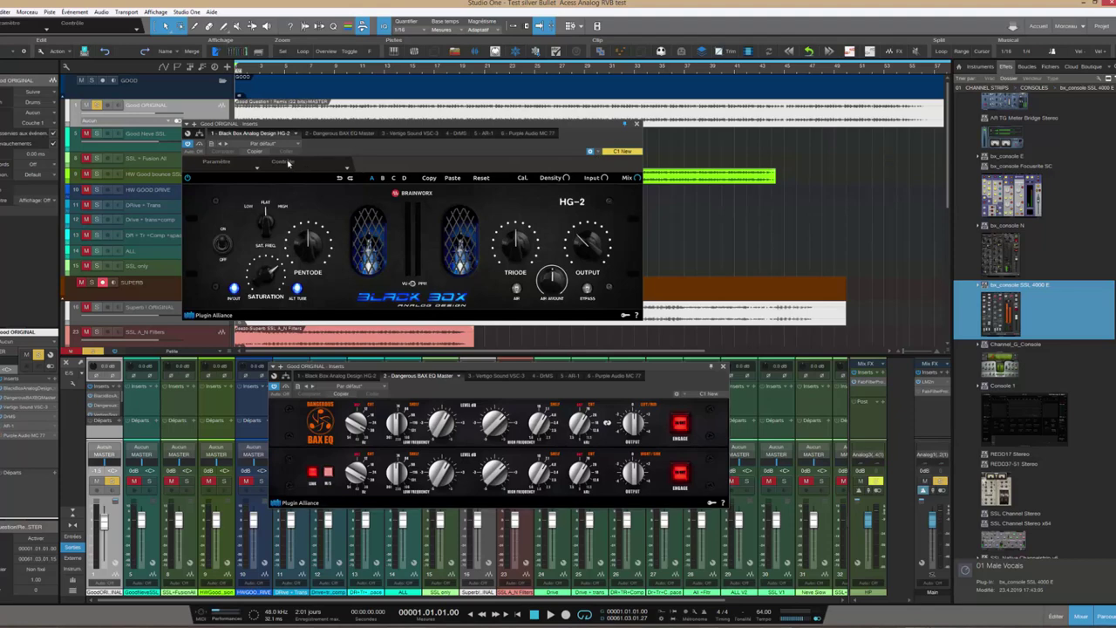
{"action": "left_click", "coordinate": [287, 163]}
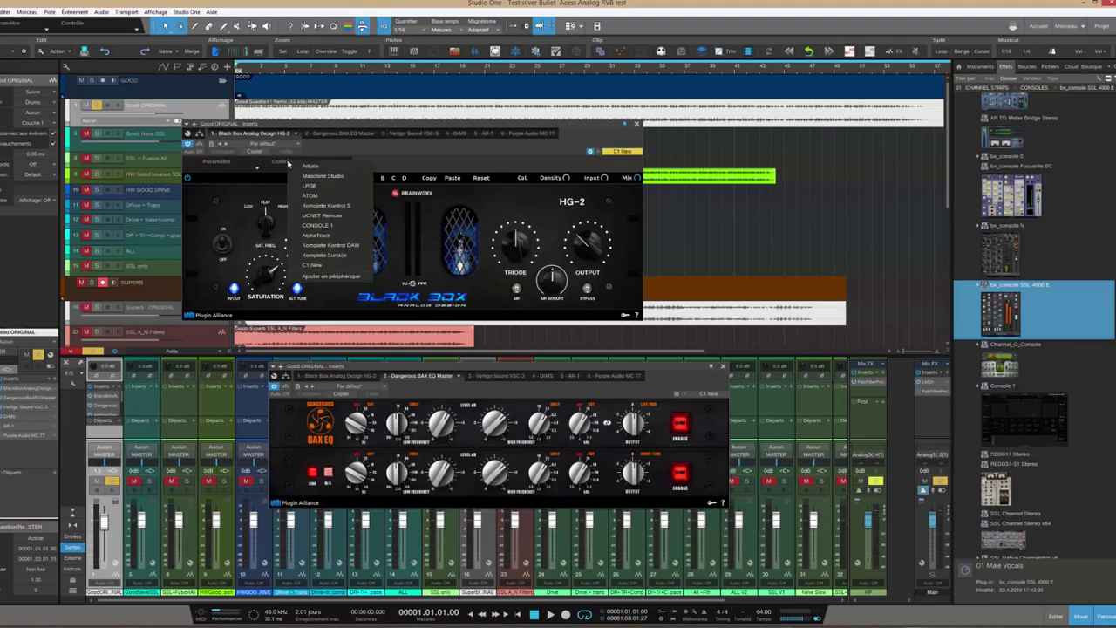
{"action": "left_click", "coordinate": [312, 265]}
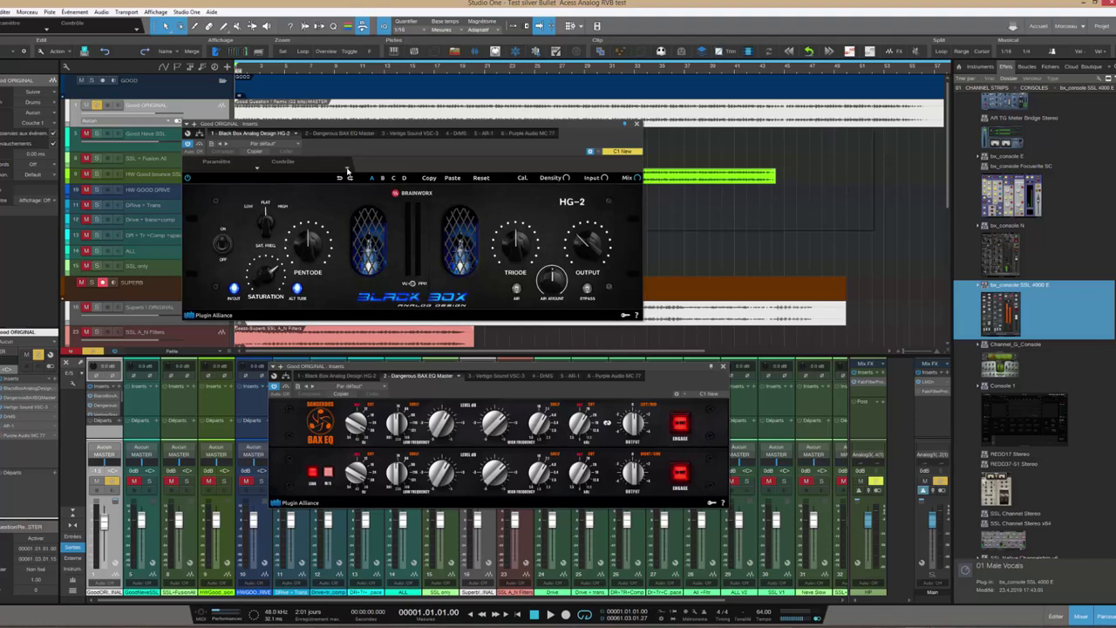
{"action": "left_click", "coordinate": [348, 171]}
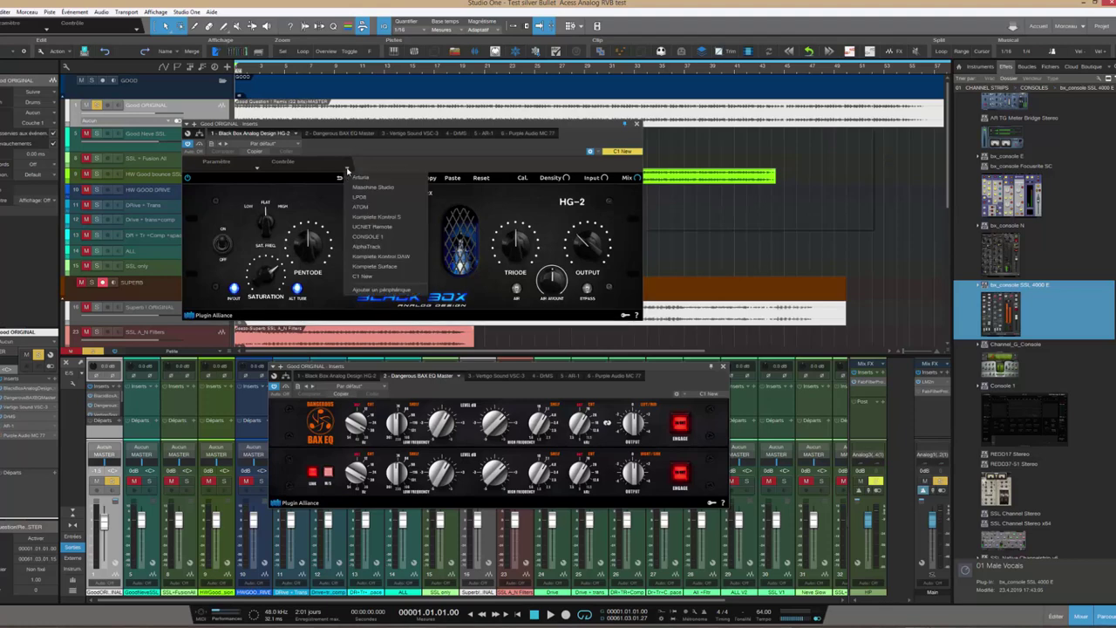
{"action": "left_click", "coordinate": [368, 279]}
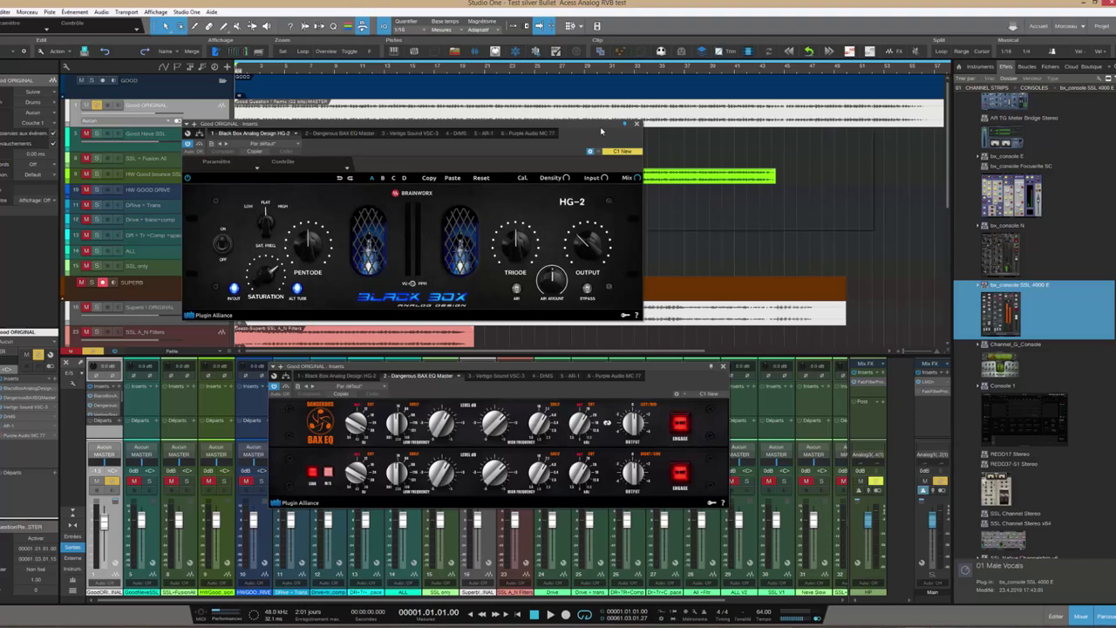
Open the C1 New external device window from the HG-2, place it beside the plug-in and enlarge it
{"action": "left_click_drag", "start_coordinate": [563, 124], "coordinate": [663, 120]}
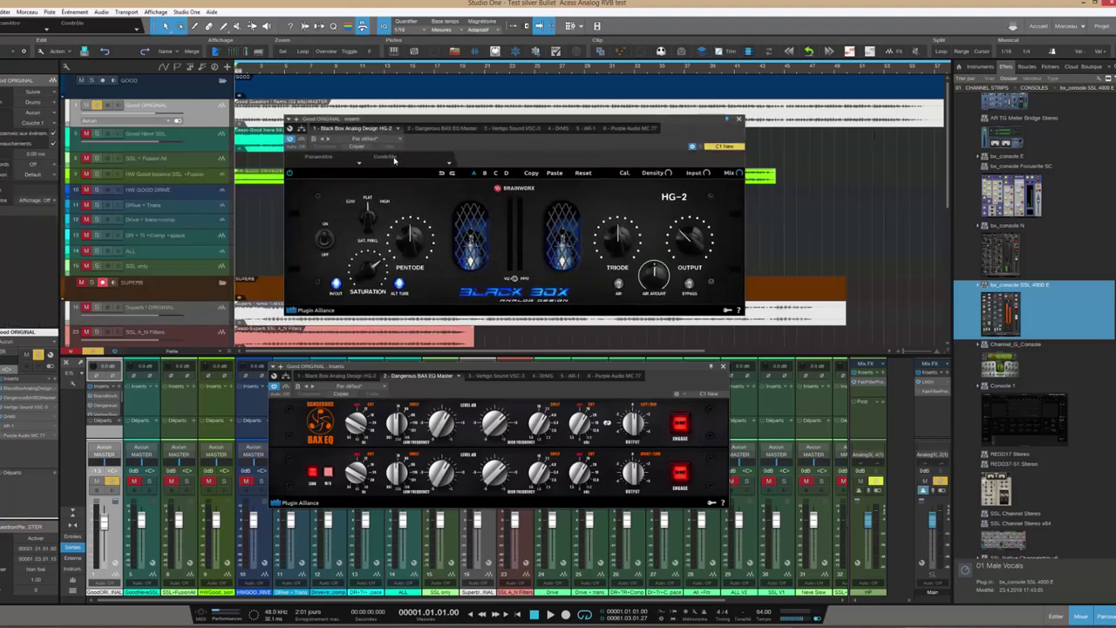
{"action": "left_click", "coordinate": [716, 147]}
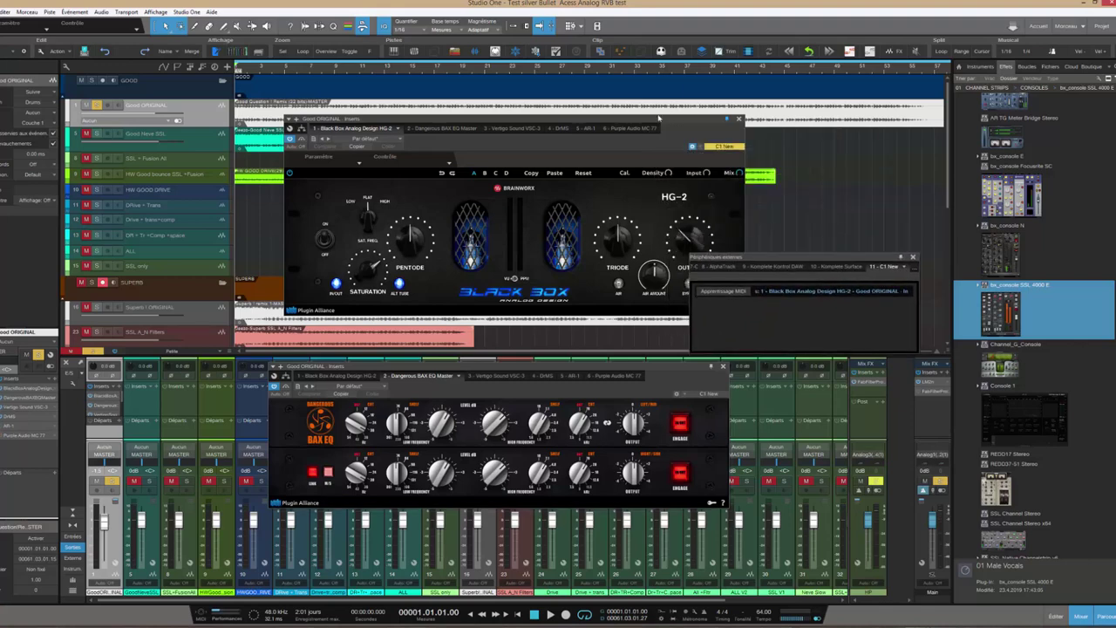
{"action": "left_click_drag", "start_coordinate": [659, 116], "coordinate": [538, 114]}
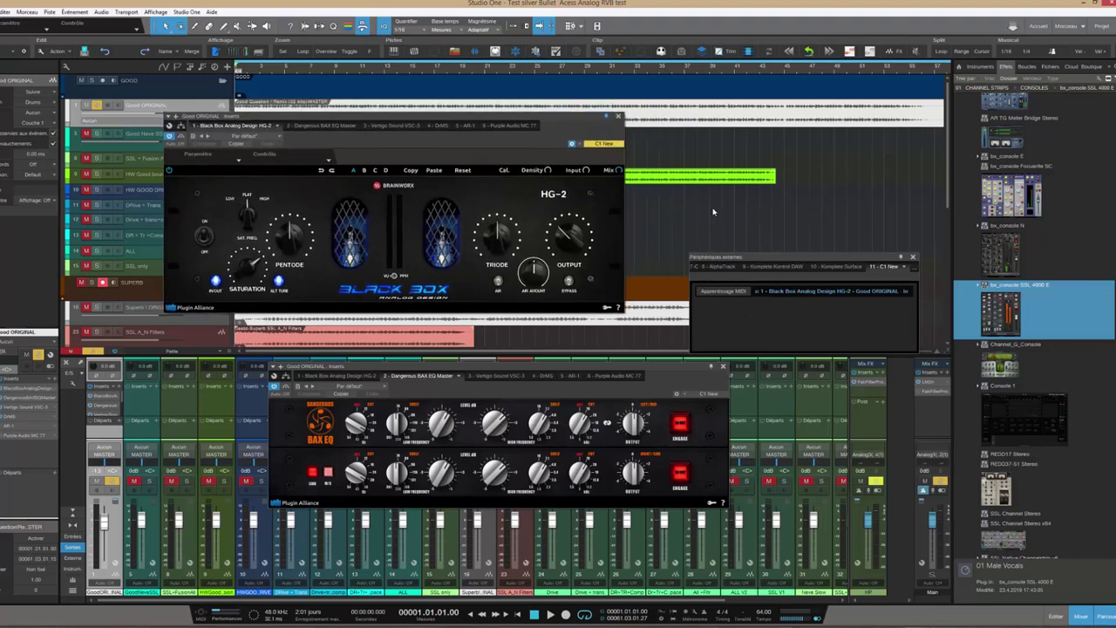
{"action": "left_click_drag", "start_coordinate": [787, 258], "coordinate": [783, 202]}
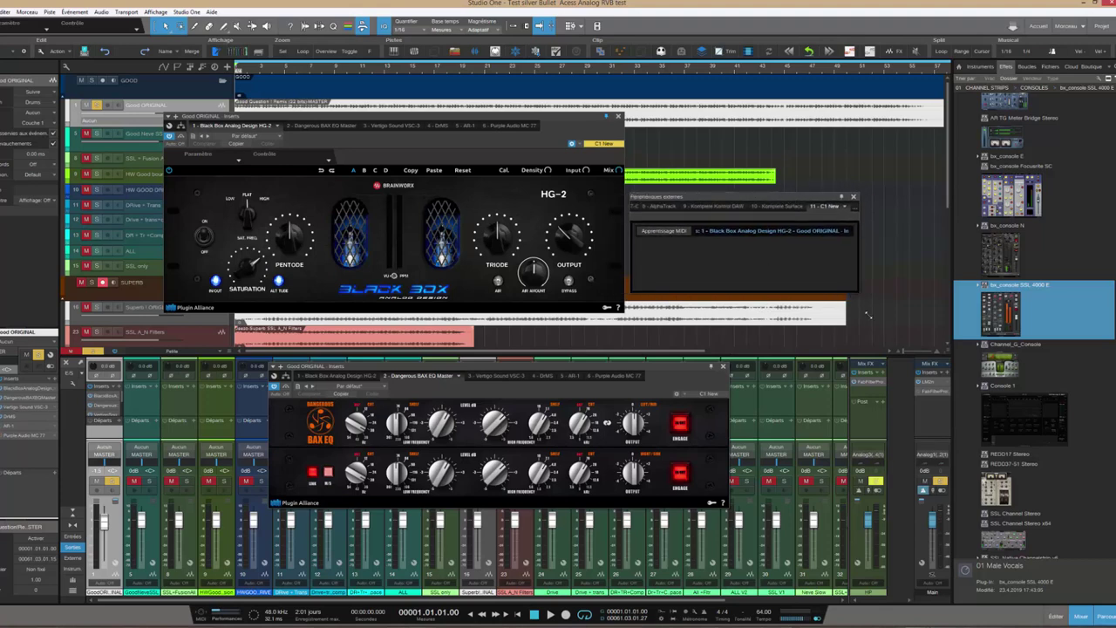
{"action": "left_click_drag", "start_coordinate": [867, 315], "coordinate": [1072, 454]}
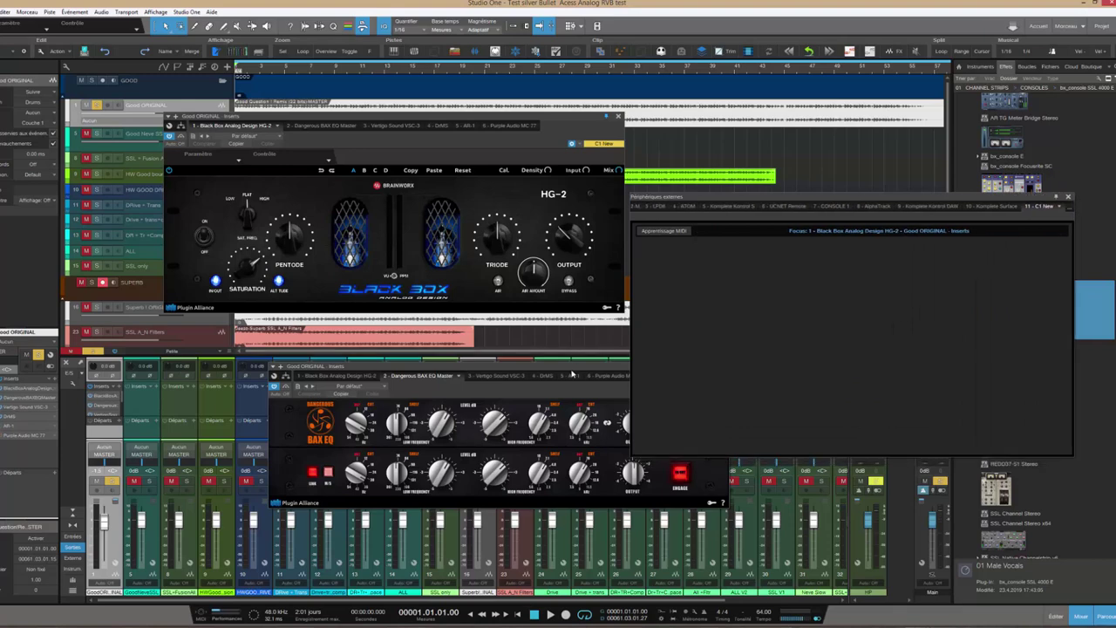
Move the C1 New device window to the middle of the workspace and close the HG-2 and BAX EQ plug-in windows
{"action": "left_click_drag", "start_coordinate": [572, 375], "coordinate": [348, 371]}
{"action": "left_click_drag", "start_coordinate": [792, 203], "coordinate": [526, 201]}
{"action": "left_click", "coordinate": [619, 116]}
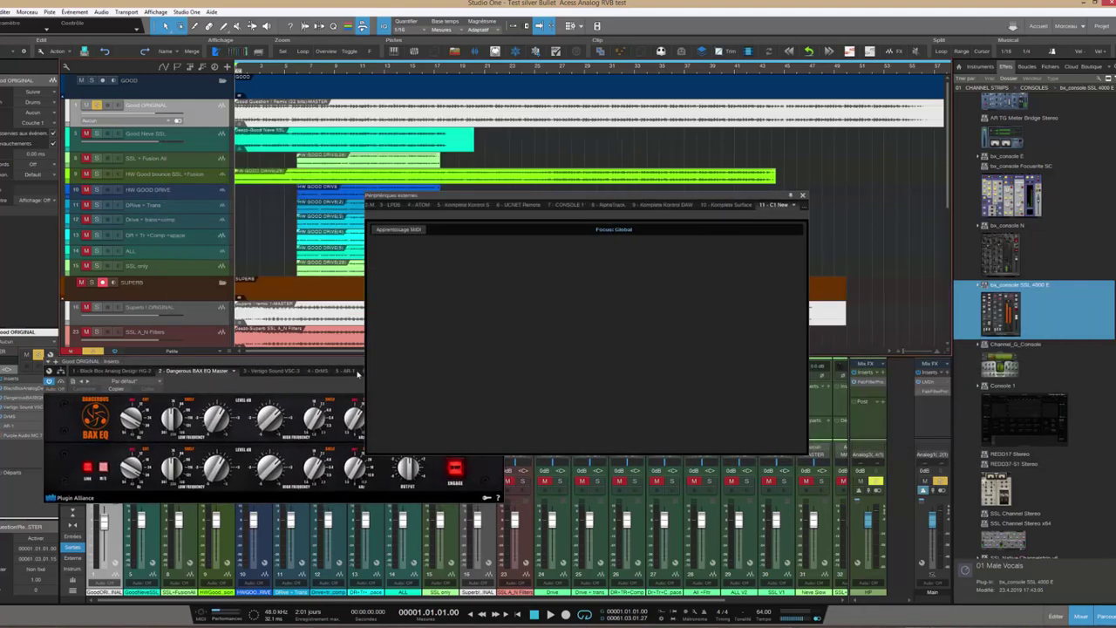
{"action": "left_click", "coordinate": [357, 373]}
{"action": "left_click", "coordinate": [500, 366]}
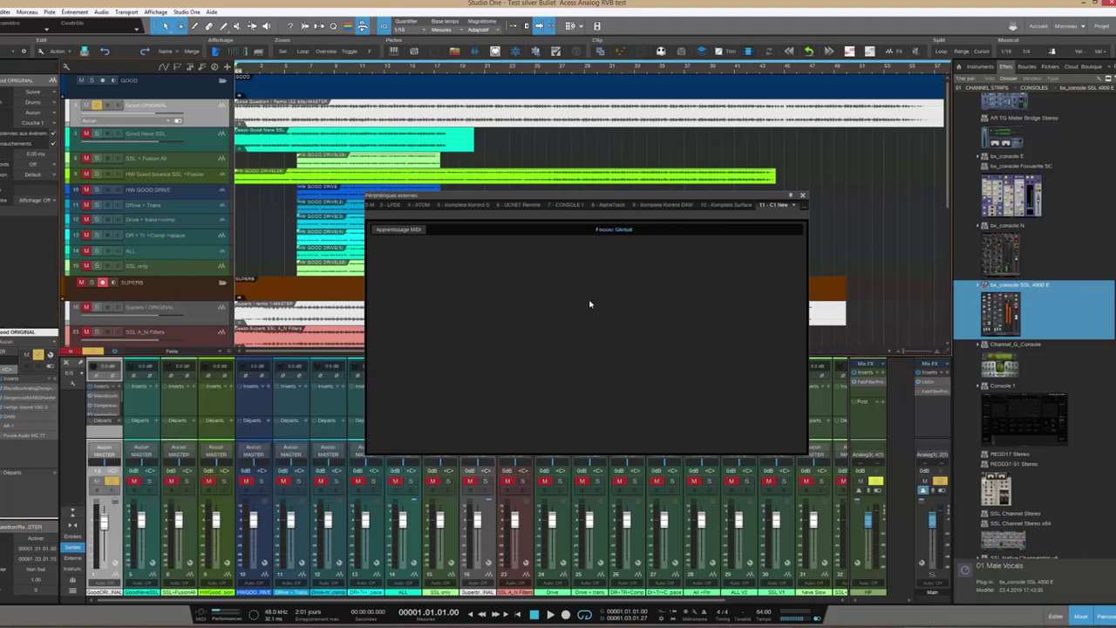
Turn on MIDI Learn for C1 New and register the Console 1 hardware controls on the surface
{"action": "left_click_drag", "start_coordinate": [630, 198], "coordinate": [609, 164]}
{"action": "left_click", "coordinate": [396, 205]}
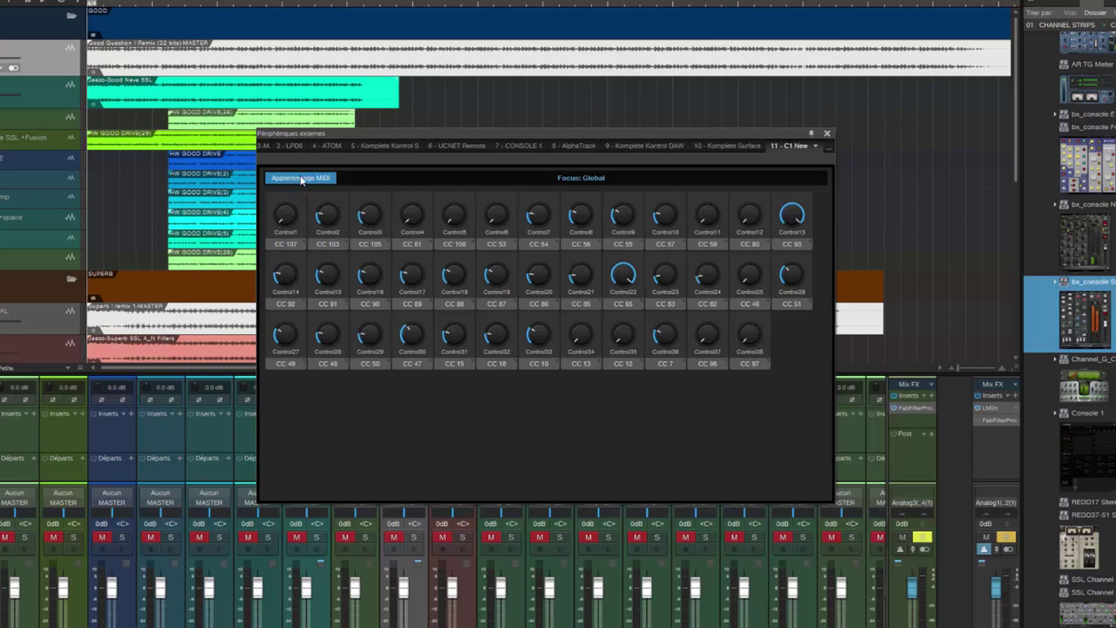
Rename Control1 on the C1 New surface to INPUT
{"action": "double_click", "coordinate": [295, 232]}
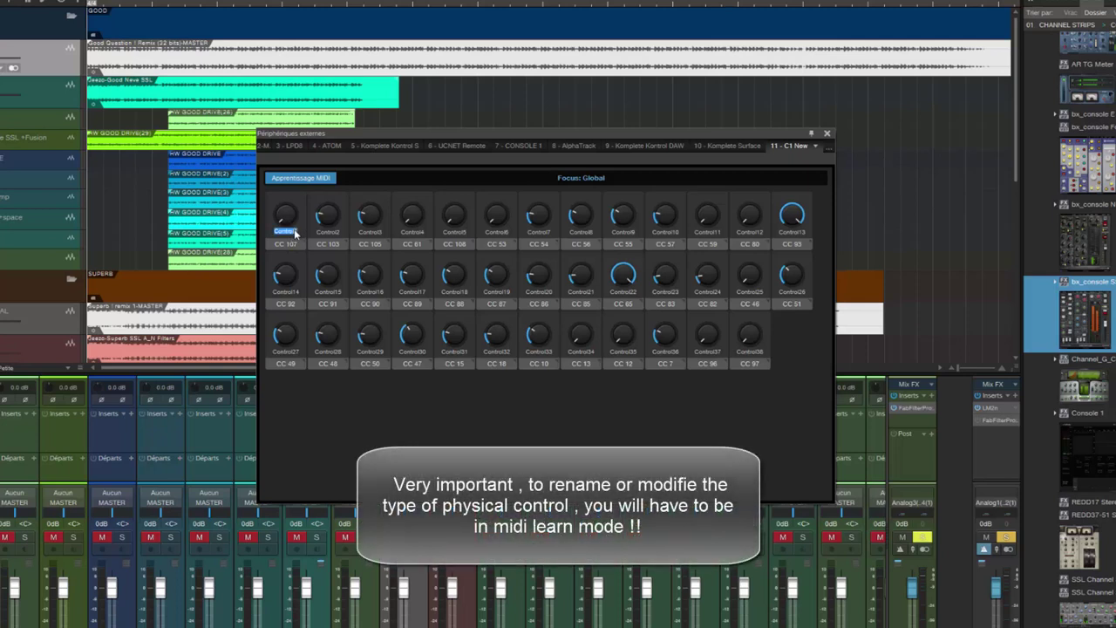
{"action": "type", "text": "InPl"}
{"action": "type", "text": "UT"}
{"action": "key", "text": "Return"}
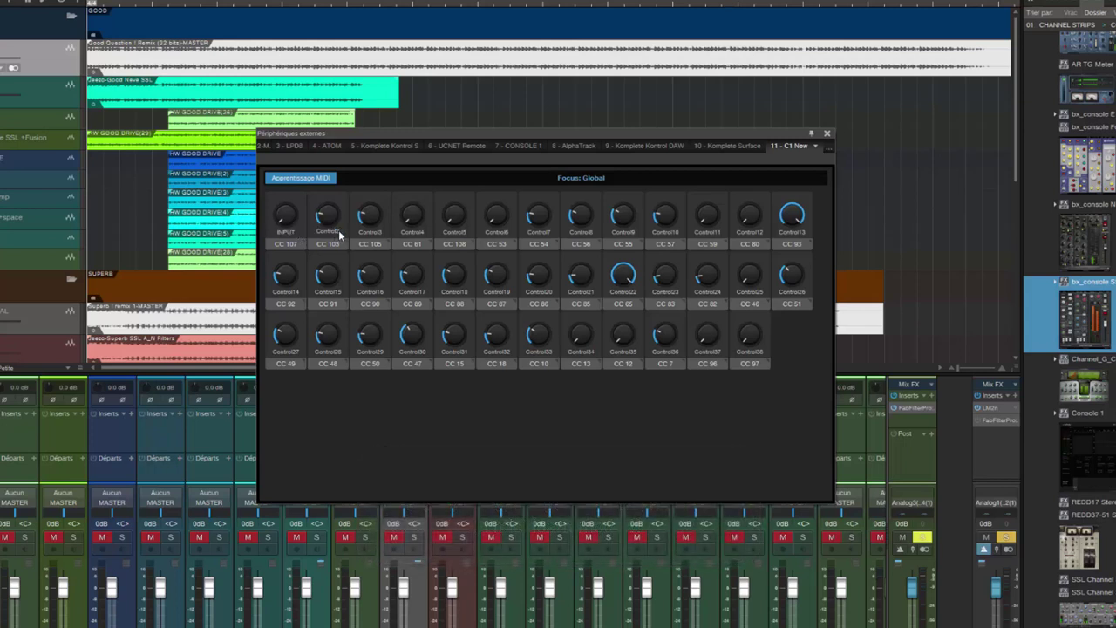
Rename Control2 to LOW Cut and Control3 to HI Cut
{"action": "double_click", "coordinate": [335, 233]}
{"action": "type", "text": "LC"}
{"action": "type", "text": "W"}
{"action": "type", "text": " Cu"}
{"action": "type", "text": "t"}
{"action": "key", "text": "Return"}
{"action": "double_click", "coordinate": [371, 232]}
{"action": "type", "text": "HI Cut"}
{"action": "key", "text": "Return"}
Rename Control25 to Comp on and change its type to an on/off button
{"action": "double_click", "coordinate": [761, 293]}
{"action": "type", "text": "Comp on"}
{"action": "key", "text": "Return"}
{"action": "right_click", "coordinate": [757, 280]}
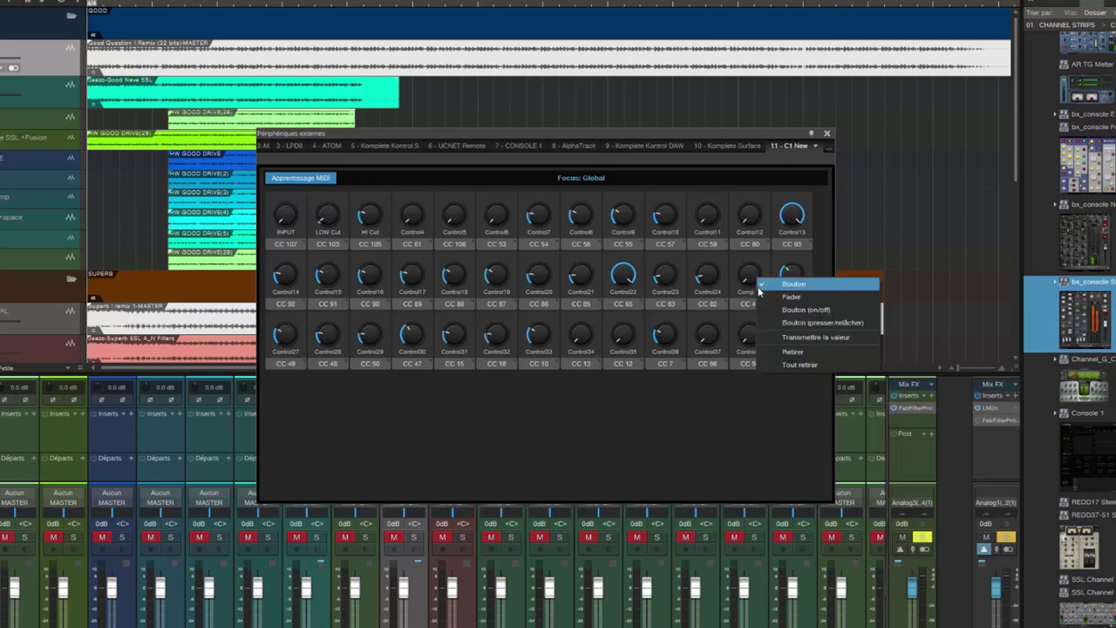
{"action": "left_click", "coordinate": [793, 311]}
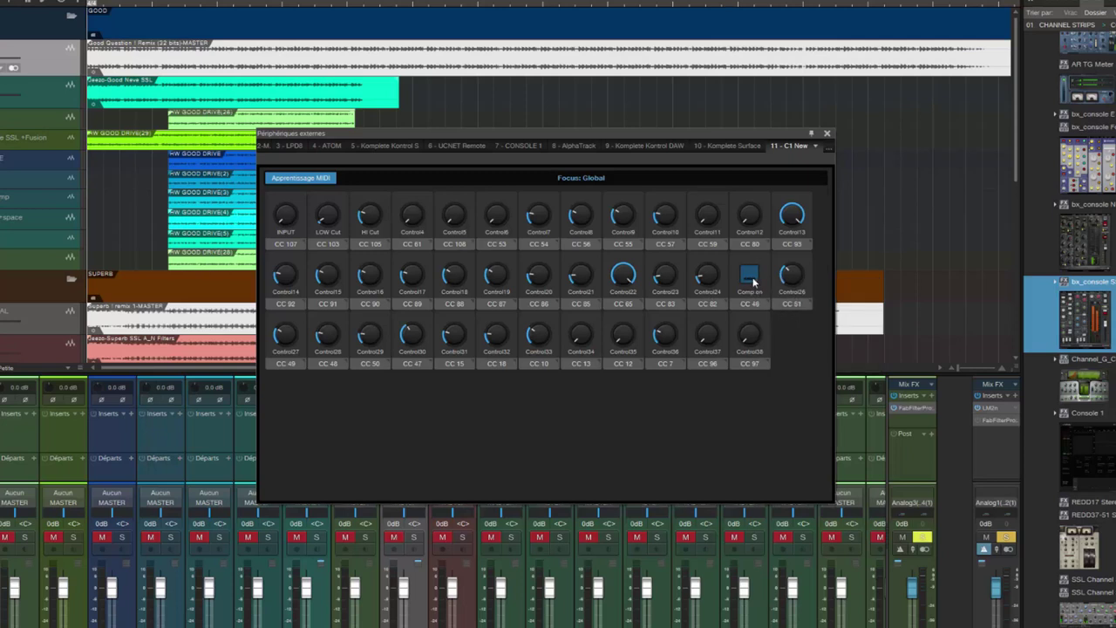
{"action": "right_click", "coordinate": [752, 277]}
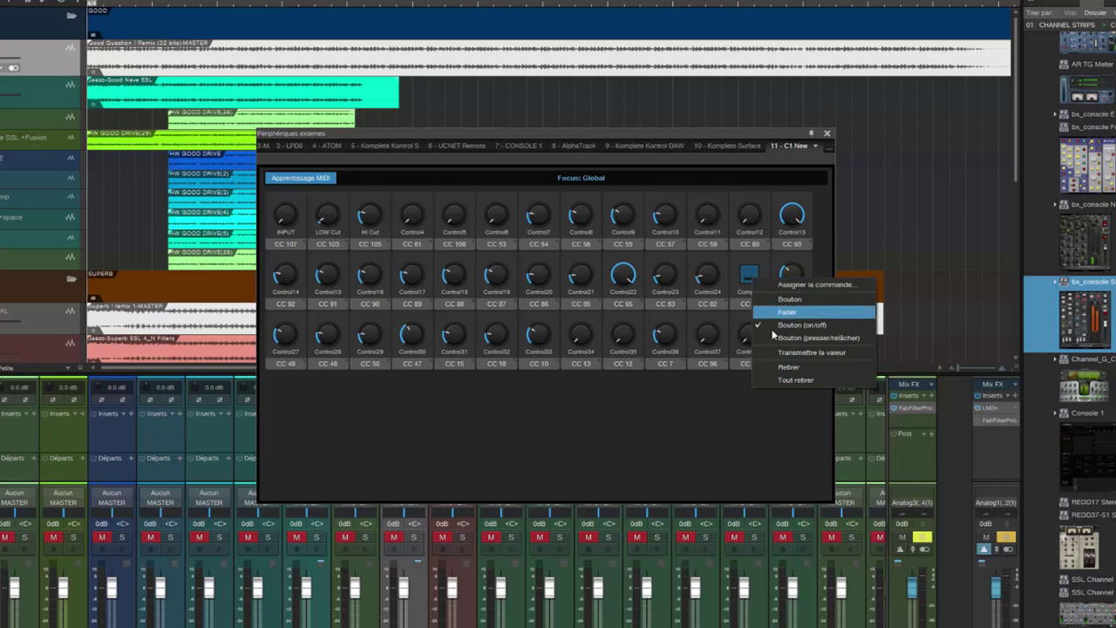
{"action": "left_click", "coordinate": [595, 415]}
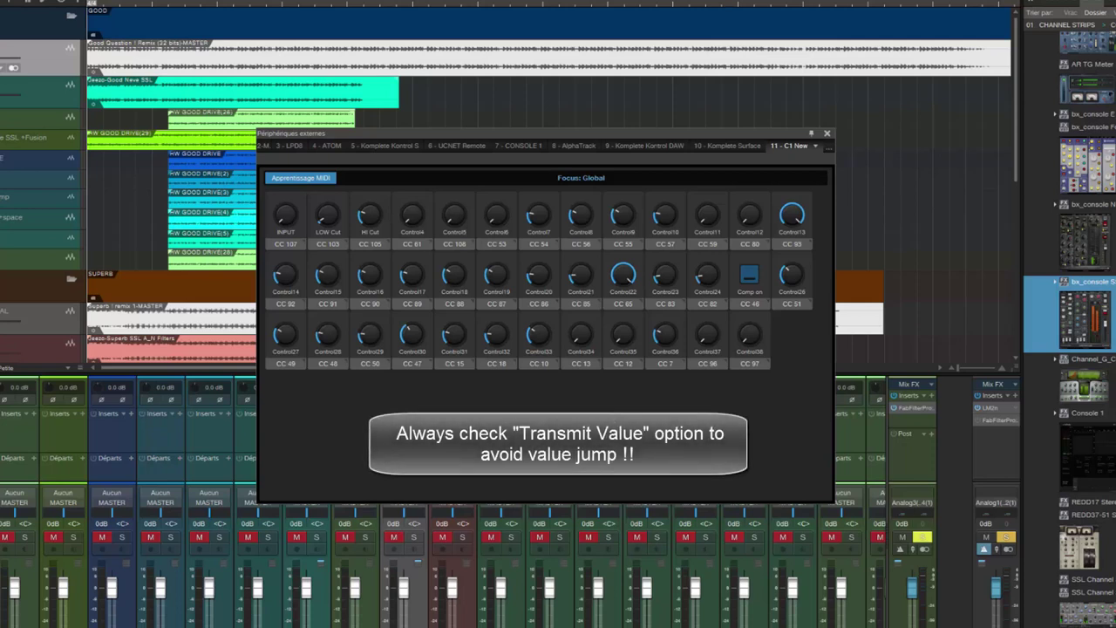
Rename Control26 to Attack, Control27 to RATIO and Control28 to Release
{"action": "double_click", "coordinate": [791, 292]}
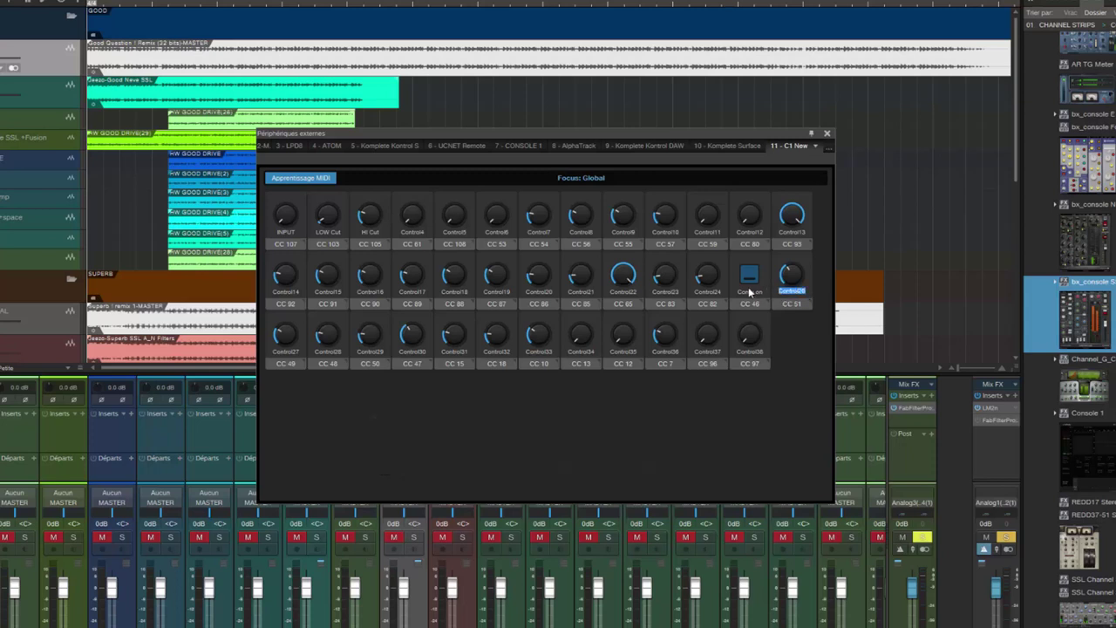
{"action": "type", "text": "Attack"}
{"action": "key", "text": "Return"}
{"action": "double_click", "coordinate": [285, 351]}
{"action": "type", "text": "RATIO"}
{"action": "key", "text": "Return"}
{"action": "double_click", "coordinate": [328, 350]}
{"action": "type", "text": "Release"}
{"action": "key", "text": "Return"}
Rename Control29 to Mix and Control30 to Threshold
{"action": "double_click", "coordinate": [368, 351]}
{"action": "double_click", "coordinate": [368, 352]}
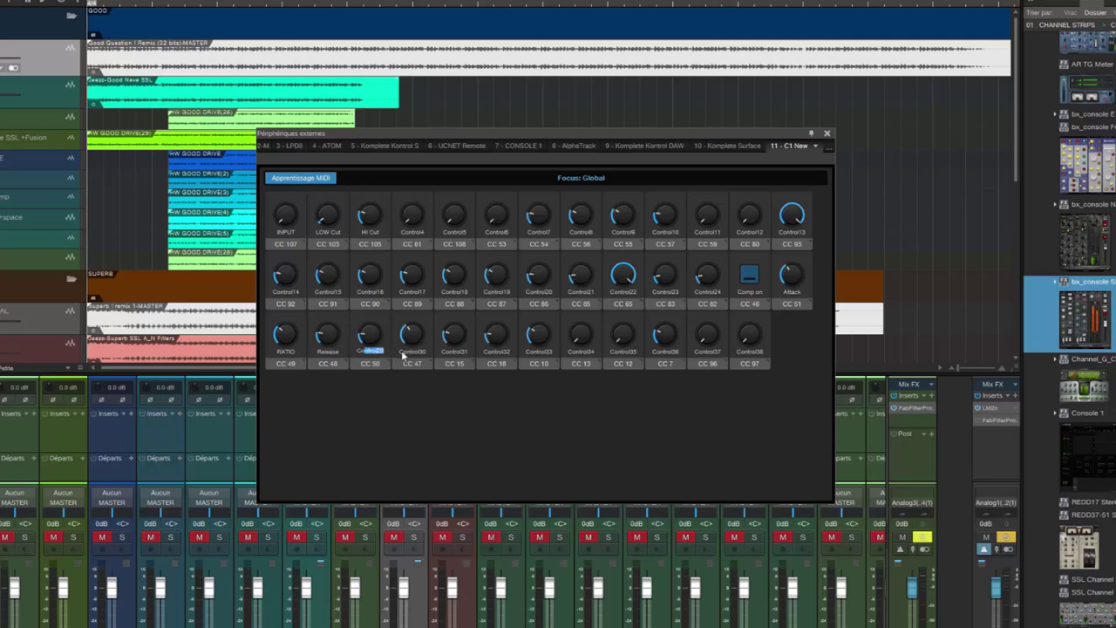
{"action": "type", "text": "Mix"}
{"action": "double_click", "coordinate": [403, 352]}
{"action": "double_click", "coordinate": [406, 352]}
{"action": "type", "text": "Threshold"}
{"action": "key", "text": "Return"}
Rename Control36 to Output and Control31 to Drive
{"action": "double_click", "coordinate": [663, 352]}
{"action": "type", "text": "Cutput"}
{"action": "key", "text": "Return"}
{"action": "double_click", "coordinate": [466, 351]}
{"action": "type", "text": "Dry"}
Rename Control32 to Character and Control33 to Pan
{"action": "double_click", "coordinate": [497, 352]}
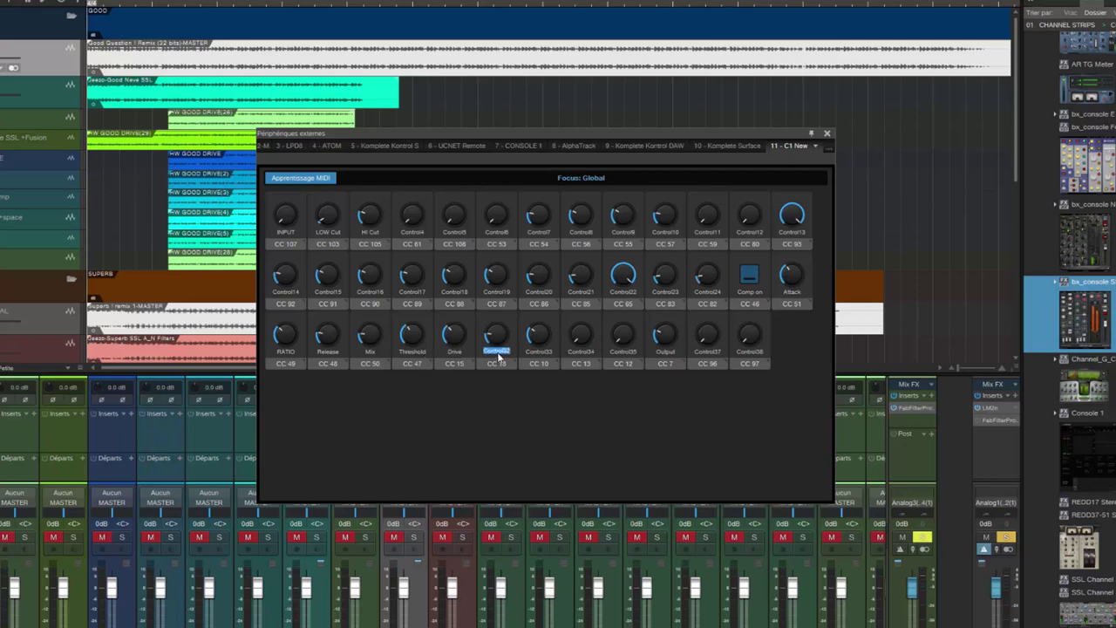
{"action": "type", "text": "CharacterChara"}
{"action": "double_click", "coordinate": [529, 351]}
{"action": "type", "text": "Pan"}
Rename Control37 to Track +, Control38 to Track - and the CC 58 control to Save
{"action": "double_click", "coordinate": [717, 350]}
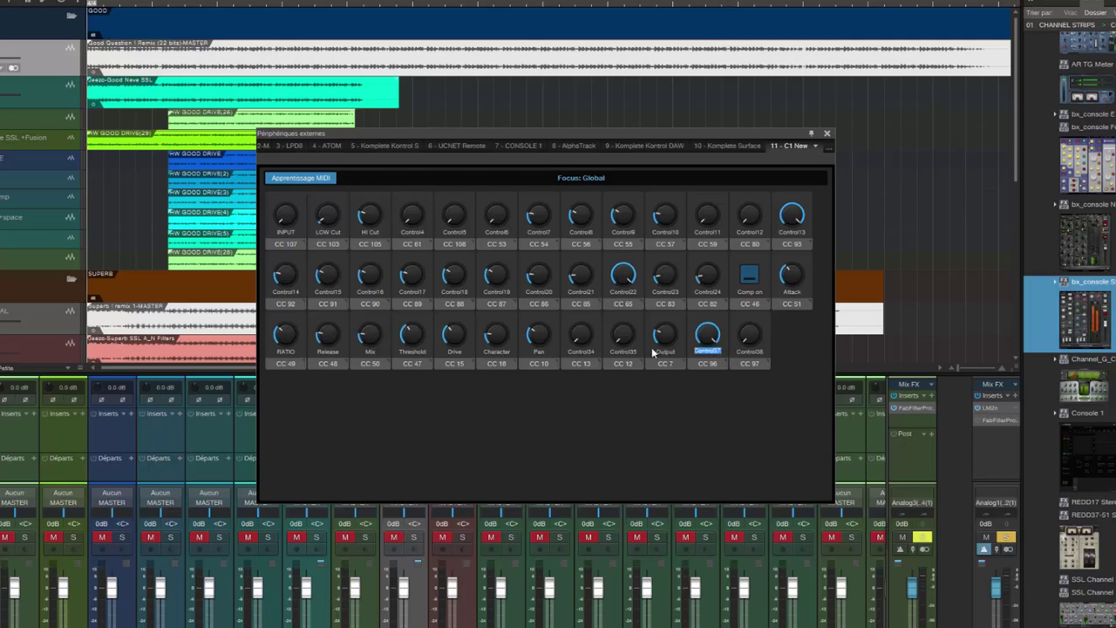
{"action": "type", "text": "Track +"}
{"action": "double_click", "coordinate": [757, 352]}
{"action": "type", "text": "T"}
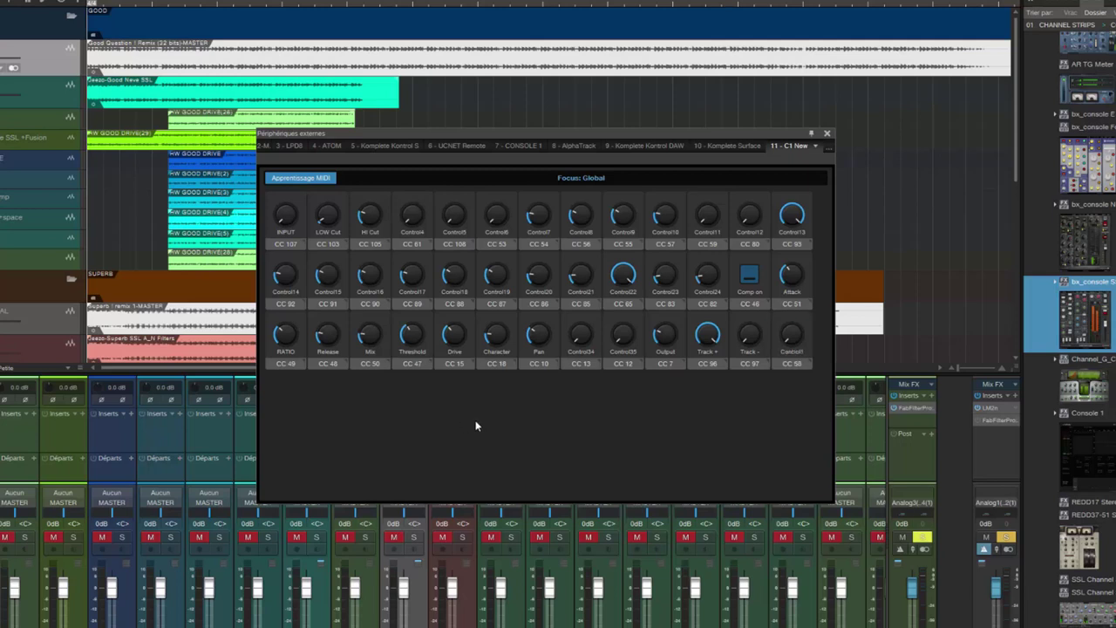
{"action": "double_click", "coordinate": [792, 352]}
{"action": "type", "text": "Save"}
Rename Control34 to Ok and Control35 to Mute
{"action": "double_click", "coordinate": [590, 352]}
{"action": "type", "text": "Ou"}
{"action": "double_click", "coordinate": [623, 351]}
{"action": "key", "text": "BackSpace"}
Change the Ok, Mute, Save, Track - and Track + controls to on/off buttons
{"action": "right_click", "coordinate": [587, 335]}
{"action": "left_click", "coordinate": [611, 368]}
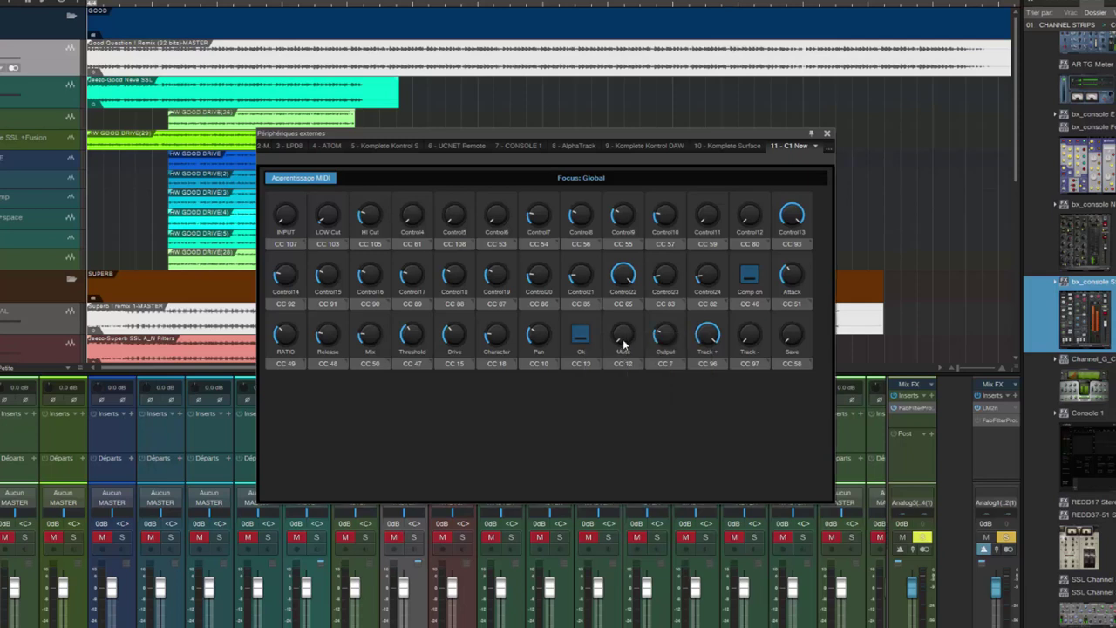
{"action": "right_click", "coordinate": [624, 340]}
{"action": "left_click", "coordinate": [648, 370]}
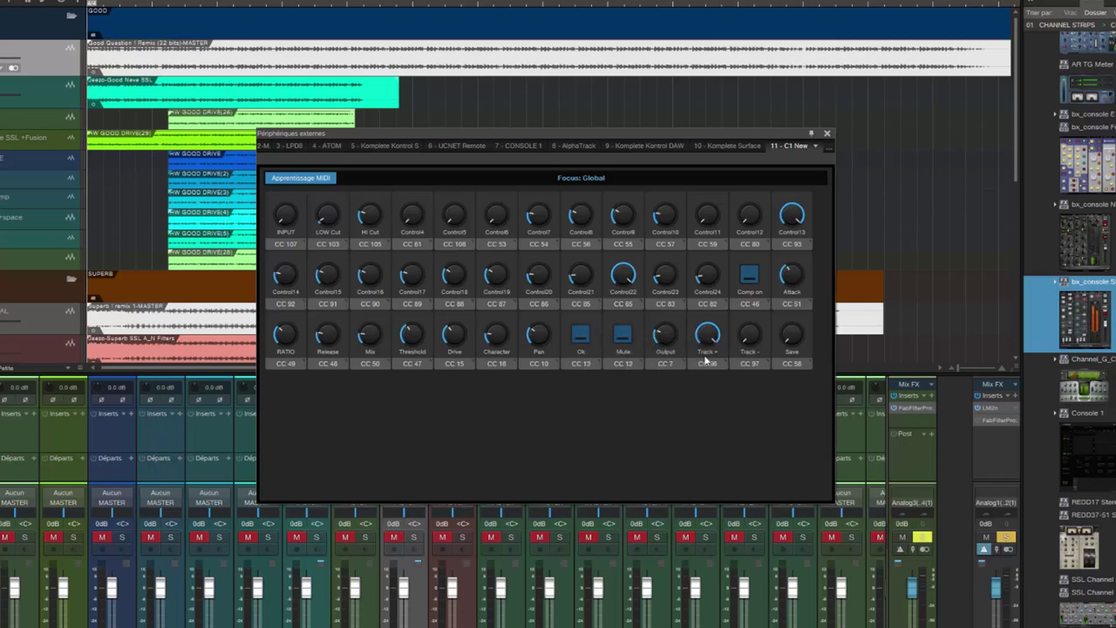
{"action": "right_click", "coordinate": [792, 338]}
{"action": "left_click", "coordinate": [811, 370]}
{"action": "right_click", "coordinate": [749, 337]}
{"action": "left_click", "coordinate": [772, 370]}
{"action": "right_click", "coordinate": [710, 339]}
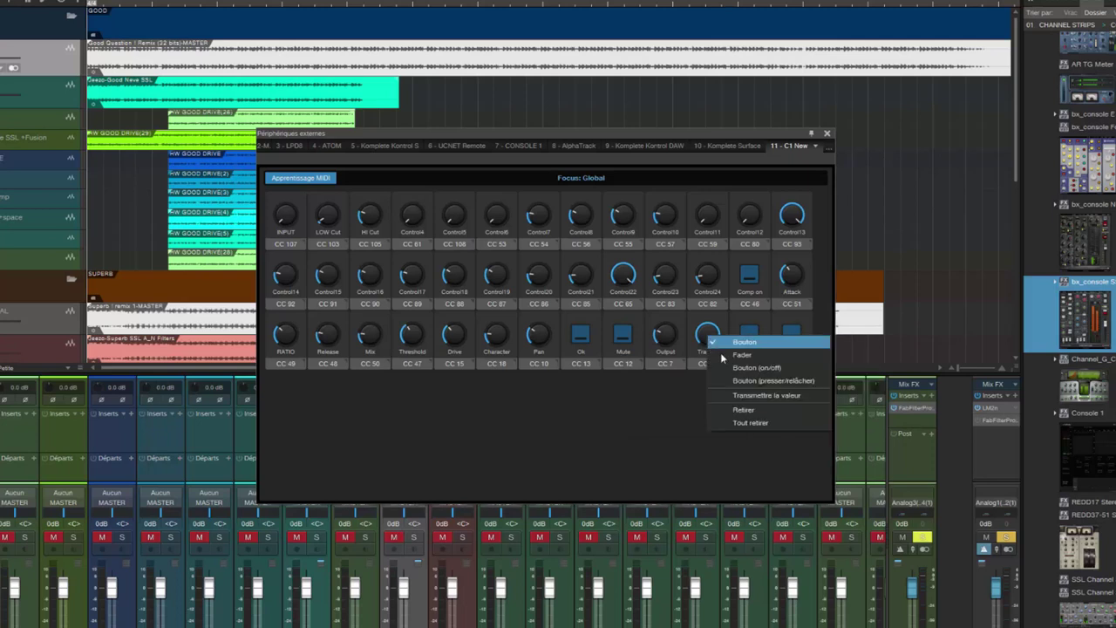
{"action": "left_click", "coordinate": [737, 370]}
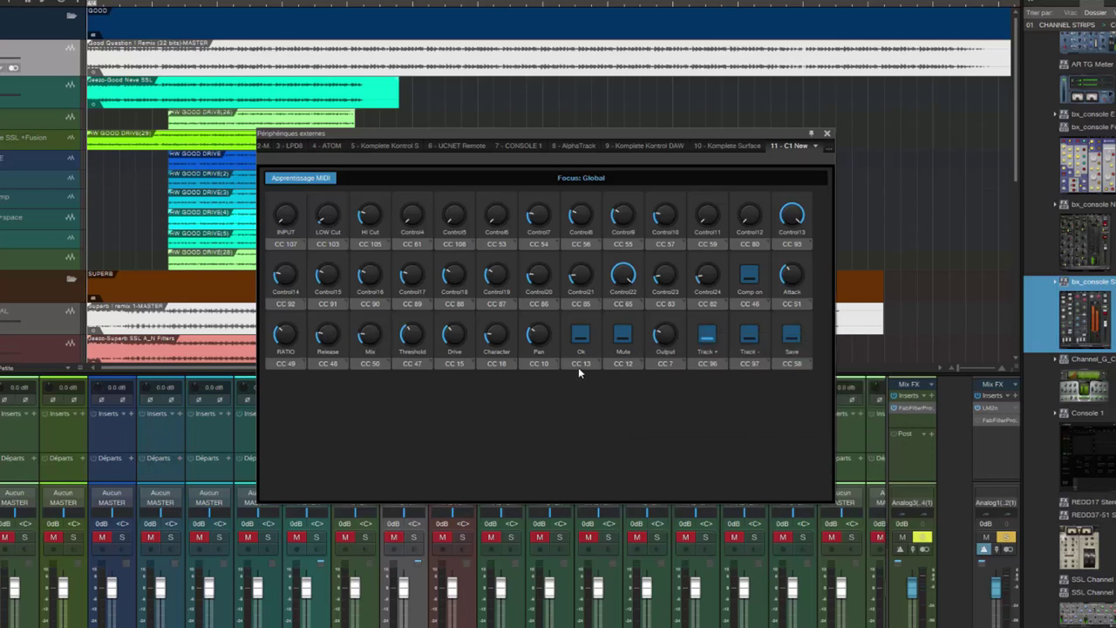
Enable the transmit value option for the Comp on, Attack, RATIO and Release controls
{"action": "right_click", "coordinate": [751, 278]}
{"action": "left_click", "coordinate": [809, 351]}
{"action": "right_click", "coordinate": [790, 278]}
{"action": "left_click", "coordinate": [809, 340]}
{"action": "right_click", "coordinate": [288, 331]}
{"action": "left_click", "coordinate": [316, 390]}
{"action": "right_click", "coordinate": [329, 337]}
{"action": "left_click", "coordinate": [346, 394]}
Enable the transmit value option for the Mix, Threshold, Drive, Character and Pan controls
{"action": "right_click", "coordinate": [369, 338]}
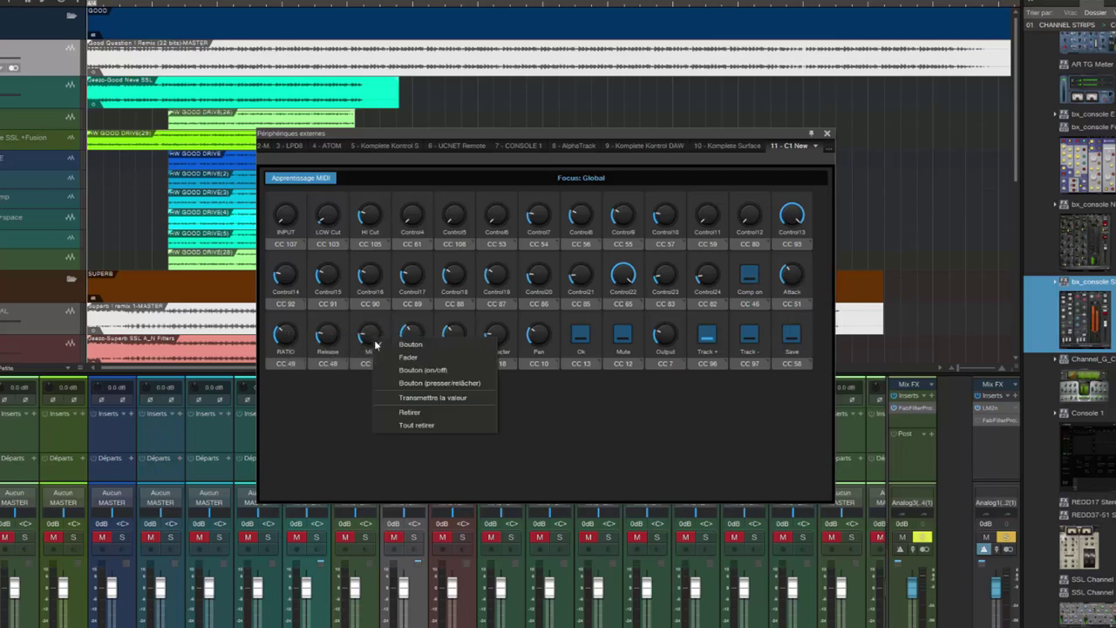
{"action": "left_click", "coordinate": [396, 394]}
{"action": "right_click", "coordinate": [410, 340]}
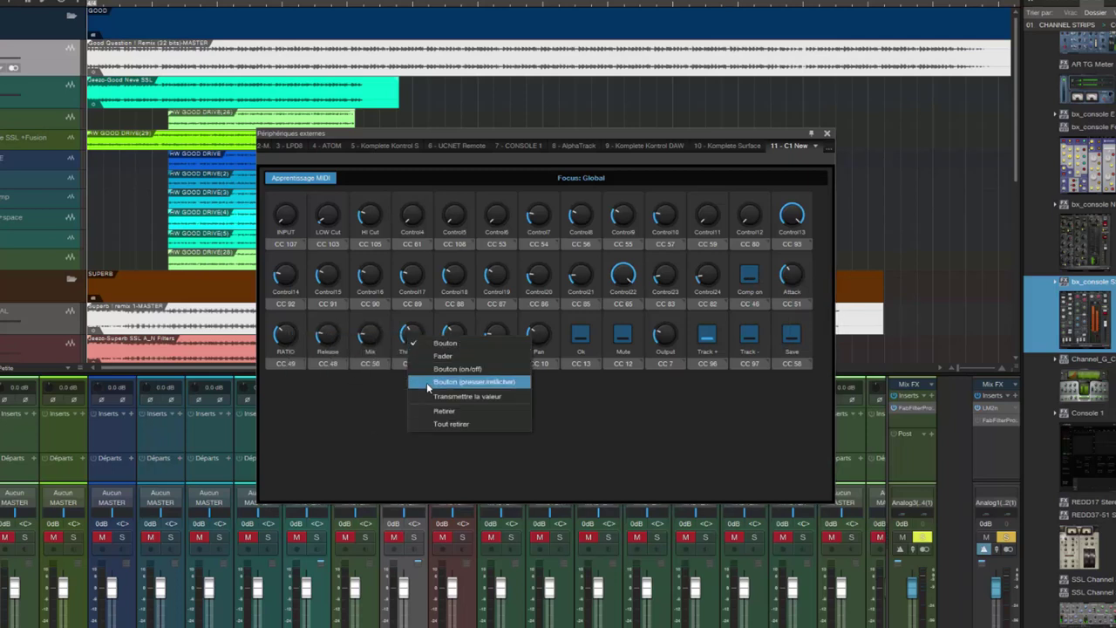
{"action": "left_click", "coordinate": [432, 395]}
{"action": "right_click", "coordinate": [450, 337]}
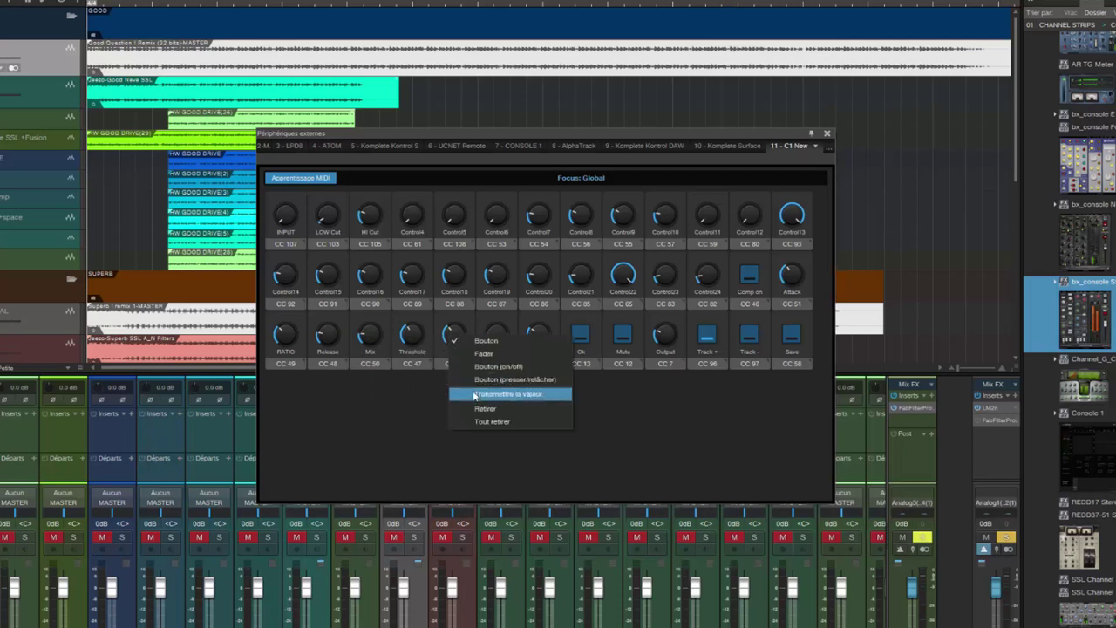
{"action": "left_click", "coordinate": [477, 395]}
{"action": "right_click", "coordinate": [495, 346]}
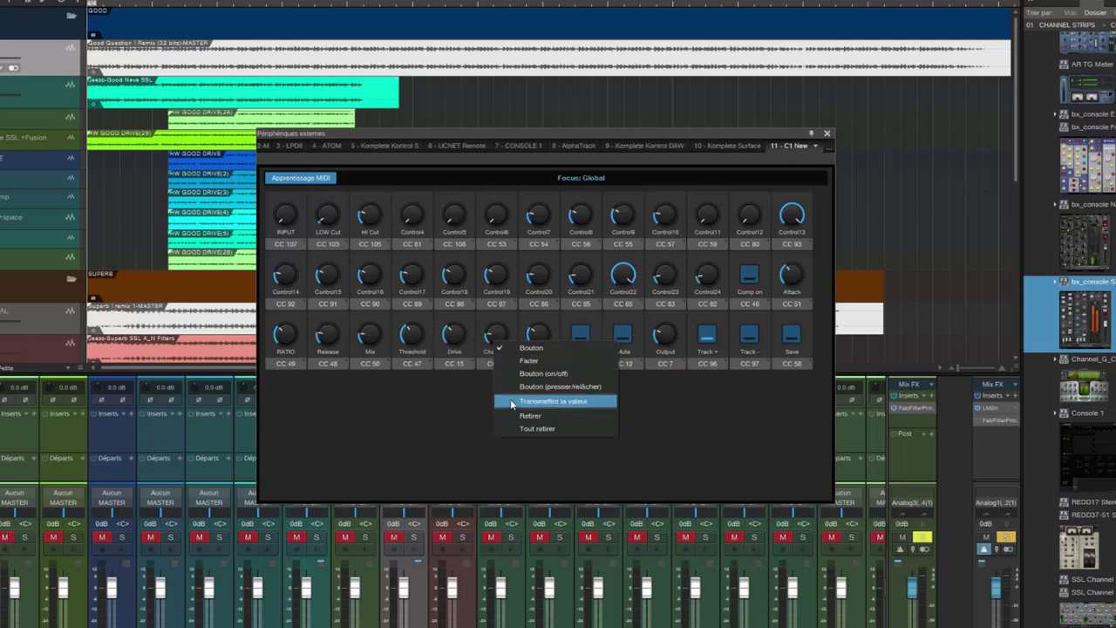
{"action": "left_click", "coordinate": [521, 394]}
{"action": "right_click", "coordinate": [537, 339]}
{"action": "left_click", "coordinate": [551, 395]}
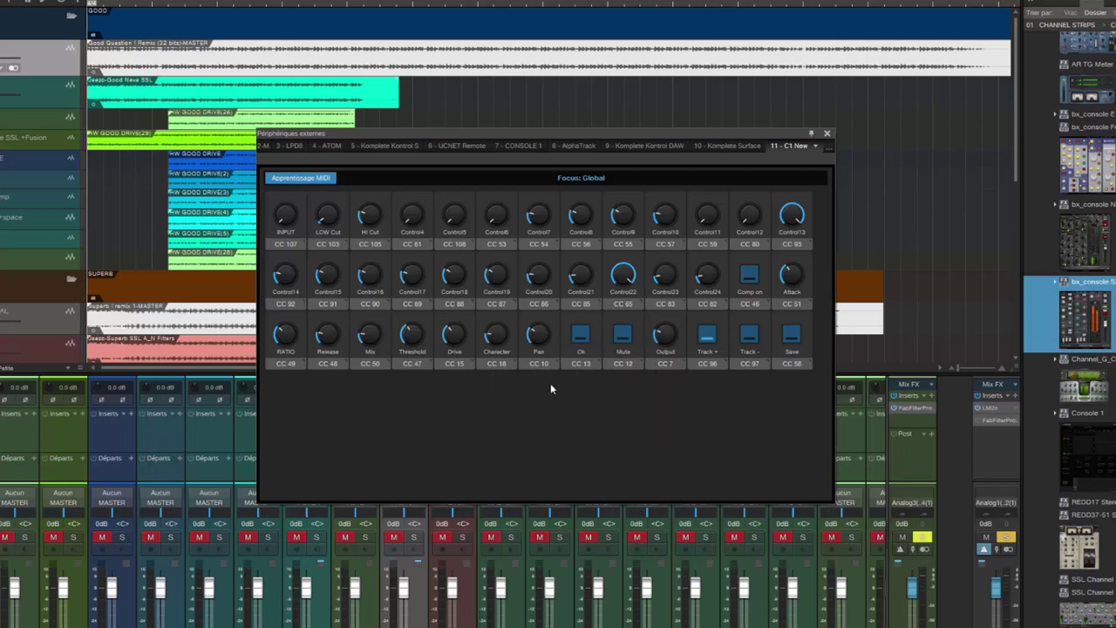
Enable the transmit value option for the Ok, Mute, Output, Track +, Track - and Save controls
{"action": "right_click", "coordinate": [584, 336]}
{"action": "left_click", "coordinate": [610, 391]}
{"action": "right_click", "coordinate": [622, 335]}
{"action": "left_click", "coordinate": [644, 397]}
{"action": "right_click", "coordinate": [665, 337]}
{"action": "left_click", "coordinate": [682, 396]}
{"action": "right_click", "coordinate": [708, 337]}
{"action": "left_click", "coordinate": [724, 400]}
{"action": "right_click", "coordinate": [751, 338]}
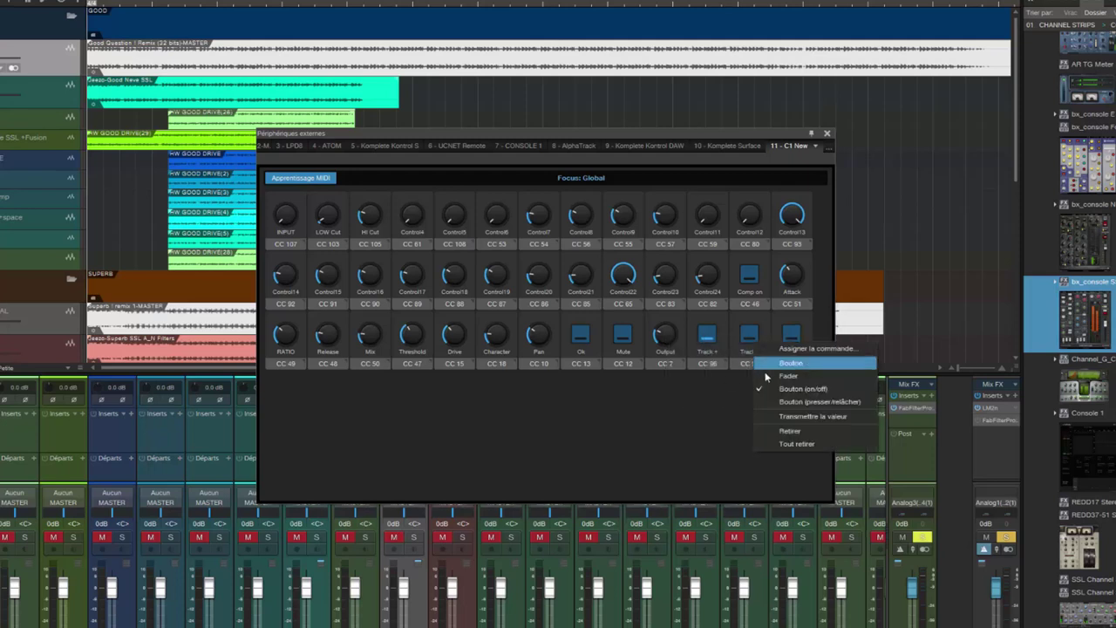
{"action": "left_click", "coordinate": [769, 417]}
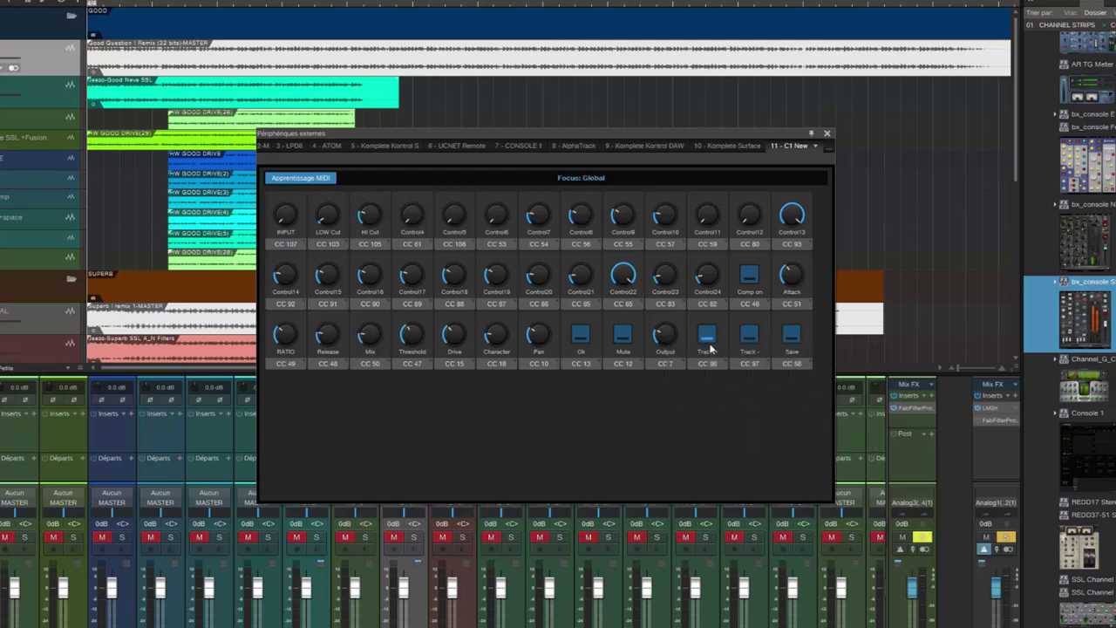
{"action": "right_click", "coordinate": [797, 340]}
{"action": "left_click", "coordinate": [820, 412]}
Close the external devices window and insert SSL Native Channelstrip from the CONSOLES folder on the Good ORIGINAL track
{"action": "left_click", "coordinate": [828, 137]}
{"action": "scroll", "coordinate": [1109, 223], "scroll_direction": "up", "scroll_amount": 6}
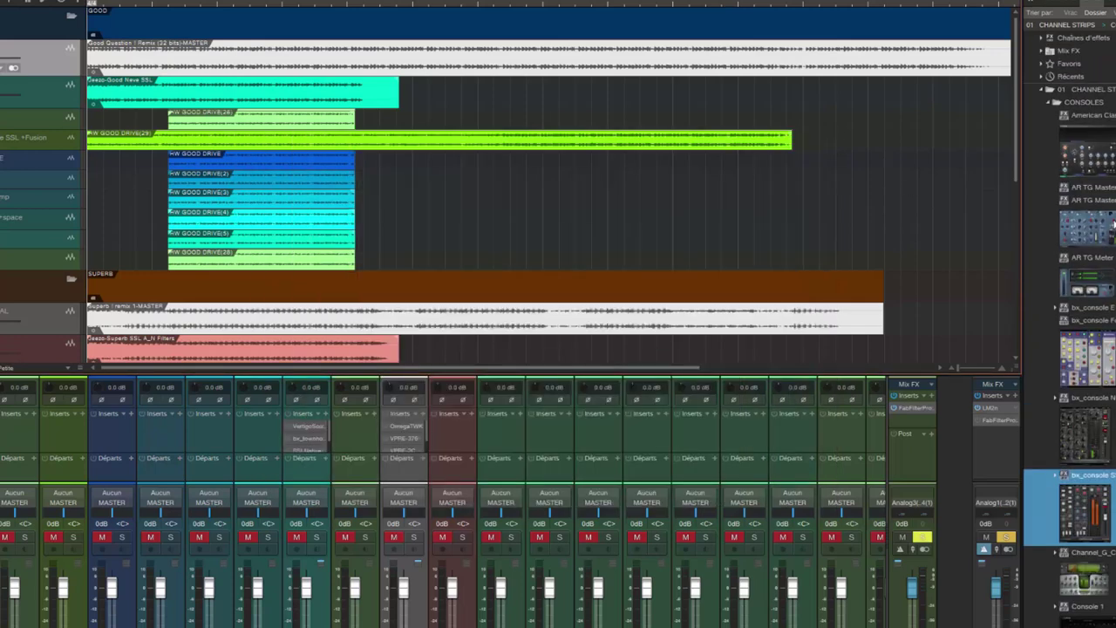
{"action": "scroll", "coordinate": [1109, 209], "scroll_direction": "down", "scroll_amount": 15}
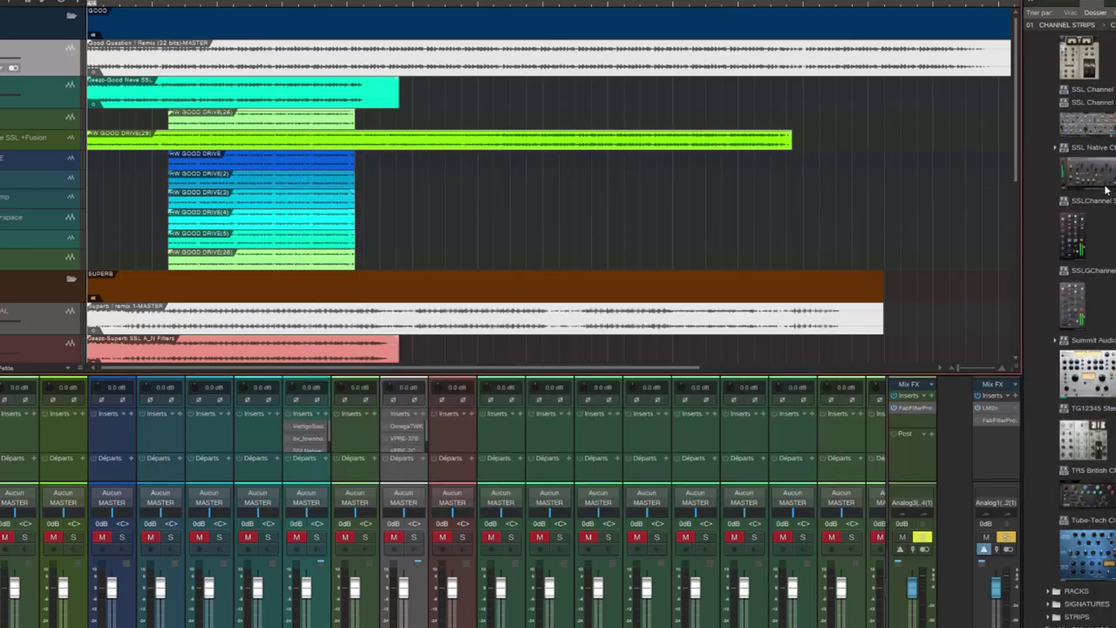
{"action": "left_click", "coordinate": [1105, 189]}
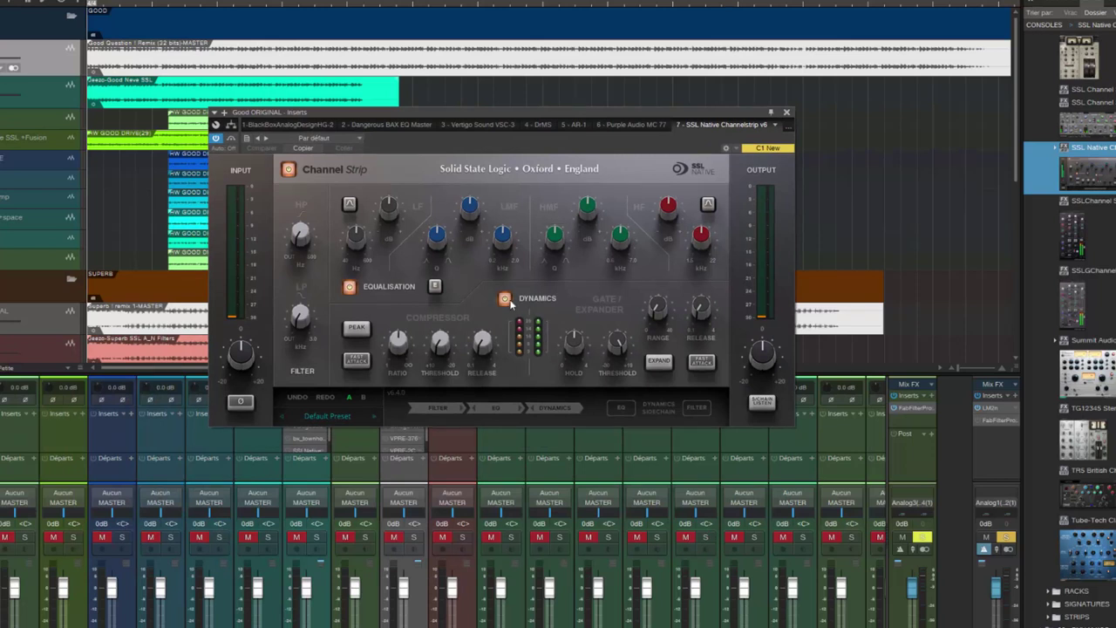
Show the channel strip's control mapping row and link its Dynamics In switch to the Comp on control
{"action": "left_click", "coordinate": [728, 150]}
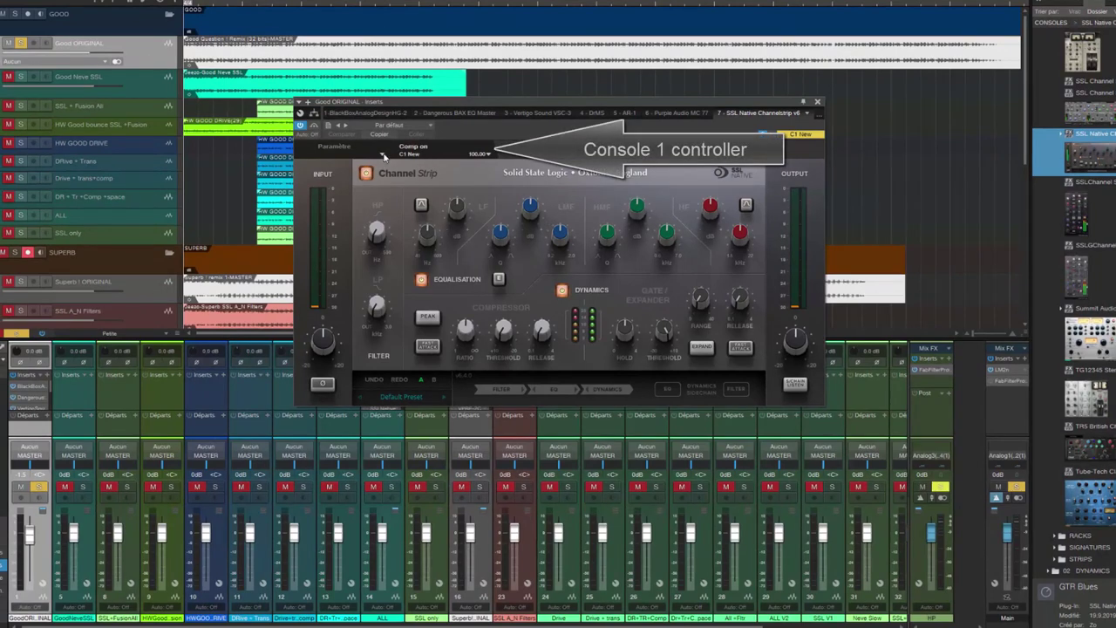
{"action": "left_click", "coordinate": [562, 291]}
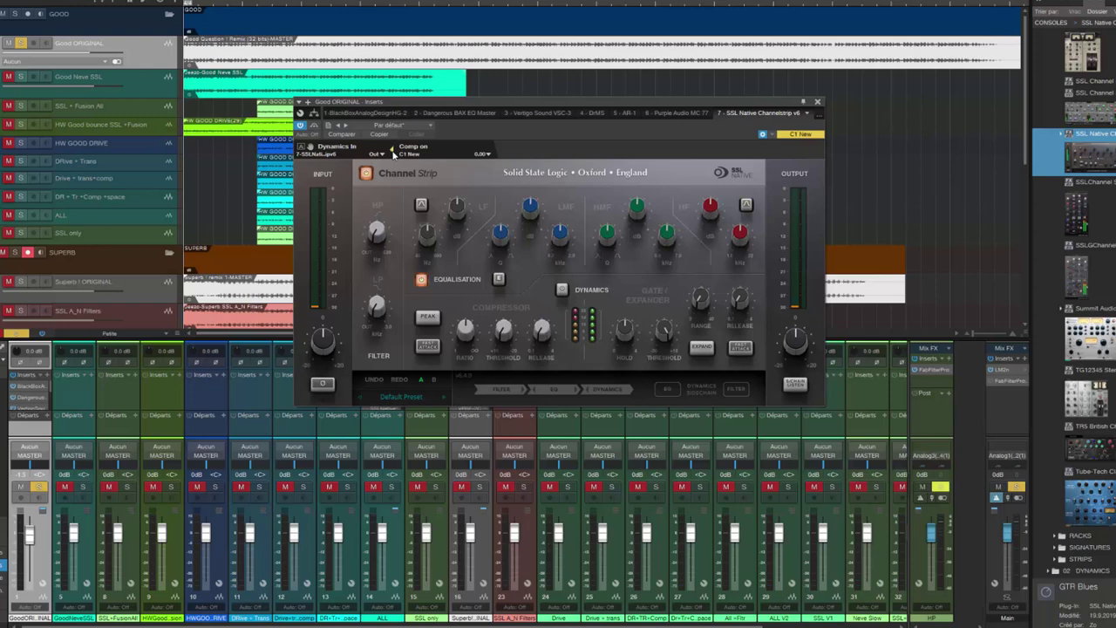
Open the C1 New device window from the channel strip's mapping row and arrange both windows side by side
{"action": "mouse_move", "coordinate": [621, 331]}
{"action": "left_click_drag", "start_coordinate": [698, 103], "coordinate": [475, 85]}
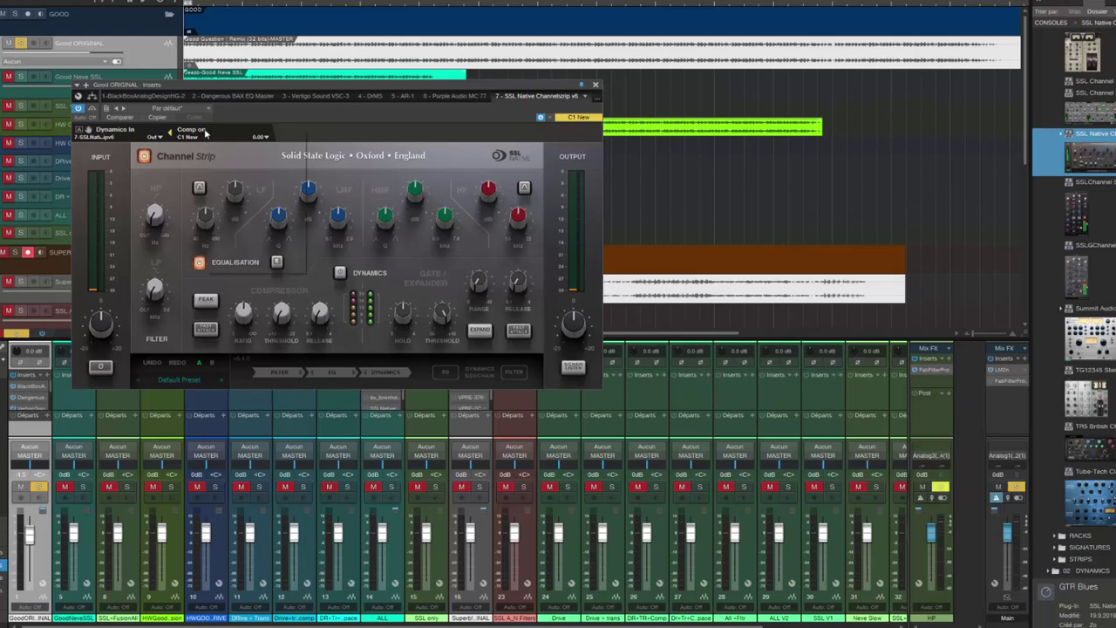
{"action": "left_click", "coordinate": [206, 132]}
{"action": "left_click", "coordinate": [237, 258]}
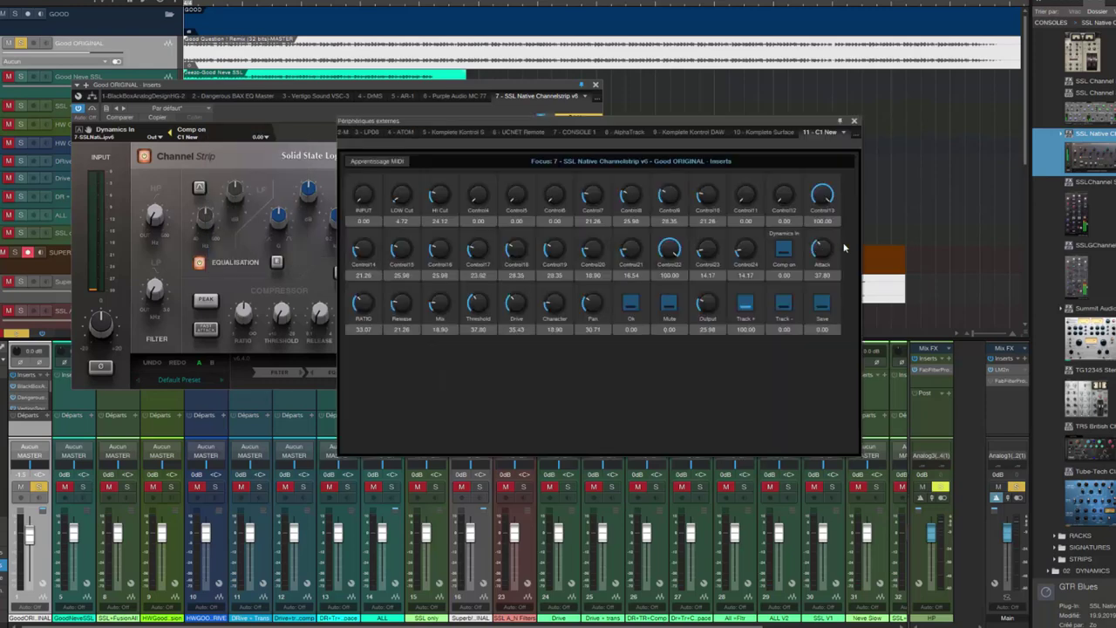
{"action": "left_click_drag", "start_coordinate": [610, 118], "coordinate": [895, 104]}
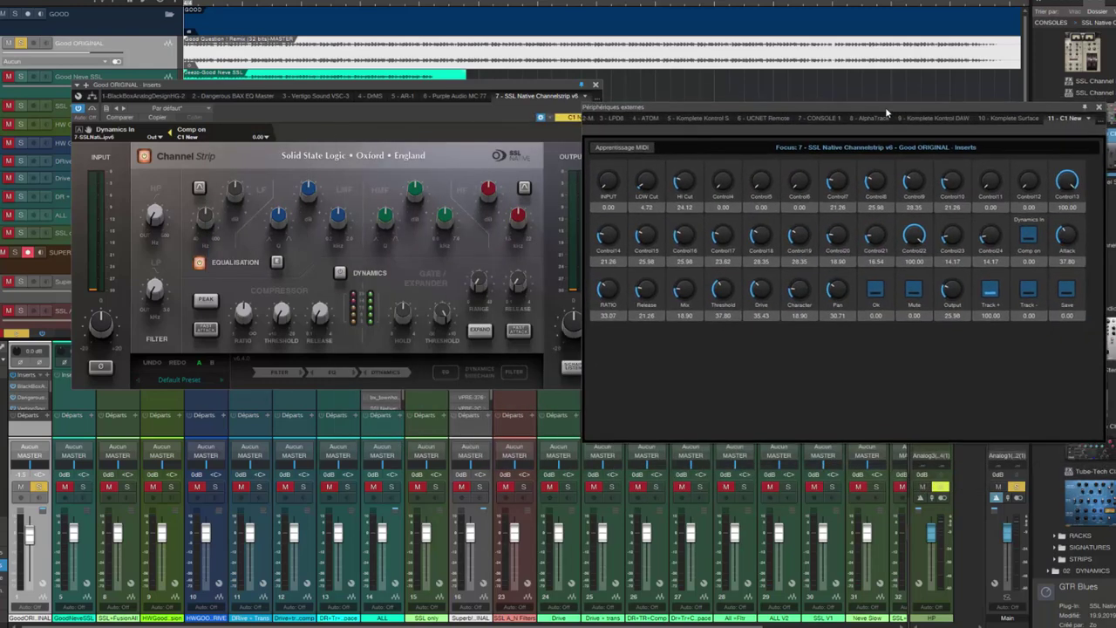
{"action": "left_click_drag", "start_coordinate": [491, 84], "coordinate": [435, 87]}
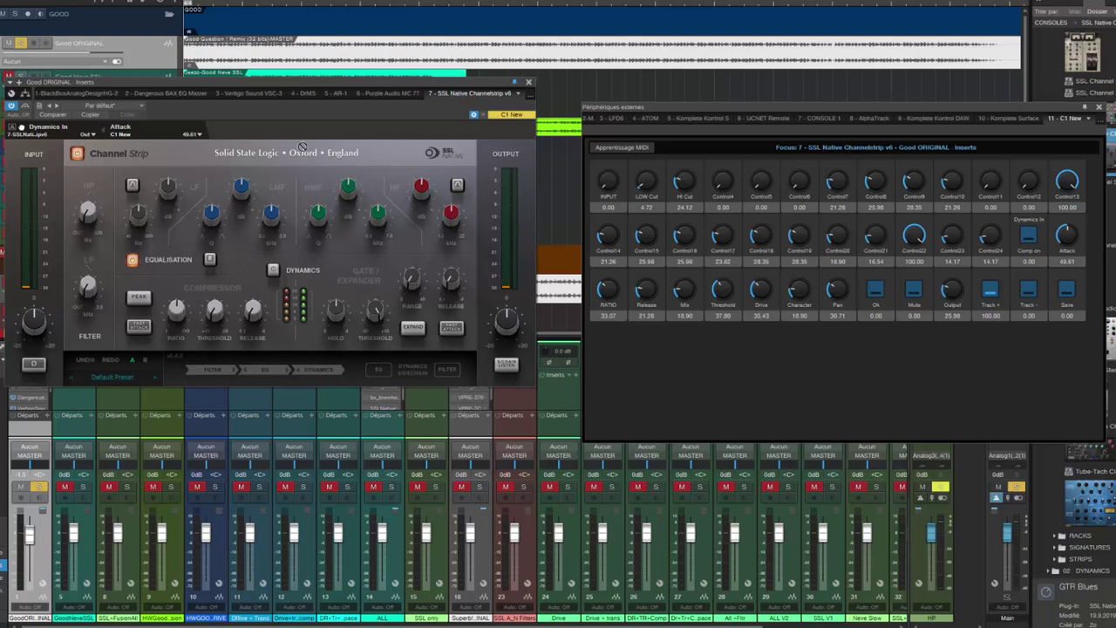
Link the channel strip's Compressor Ratio to the RATIO control of C1 New and vary the value to test the link
{"action": "mouse_move", "coordinate": [332, 312]}
{"action": "scroll", "coordinate": [178, 309], "scroll_direction": "up", "scroll_amount": 4}
{"action": "scroll", "coordinate": [610, 301], "scroll_direction": "up", "scroll_amount": 5}
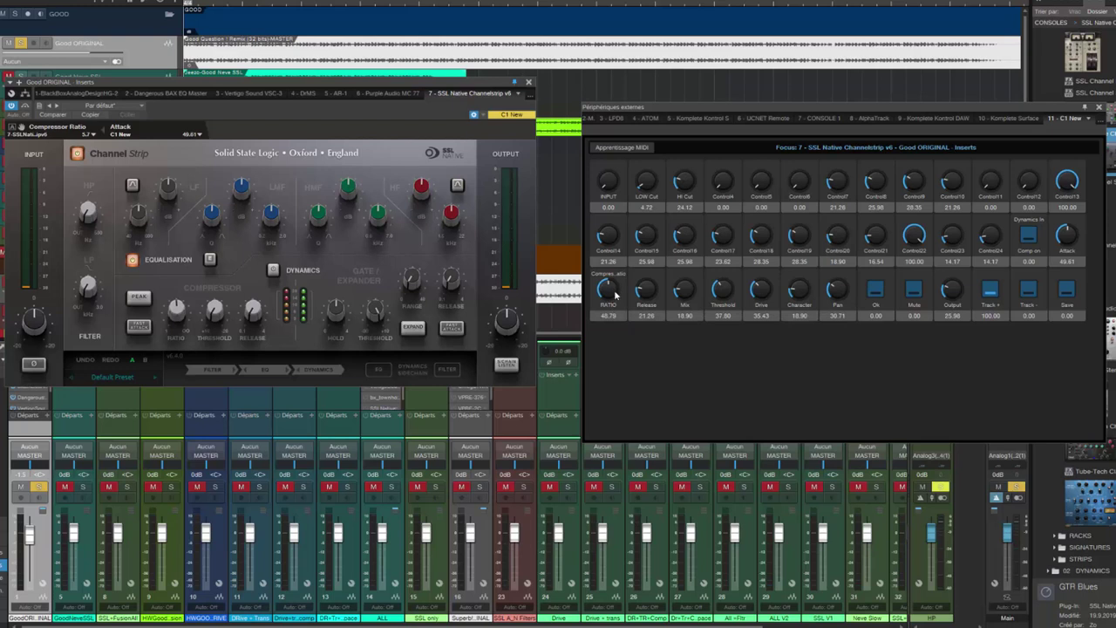
{"action": "scroll", "coordinate": [615, 295], "scroll_direction": "down", "scroll_amount": 6}
{"action": "scroll", "coordinate": [615, 294], "scroll_direction": "up", "scroll_amount": 7}
{"action": "scroll", "coordinate": [615, 294], "scroll_direction": "down", "scroll_amount": 2}
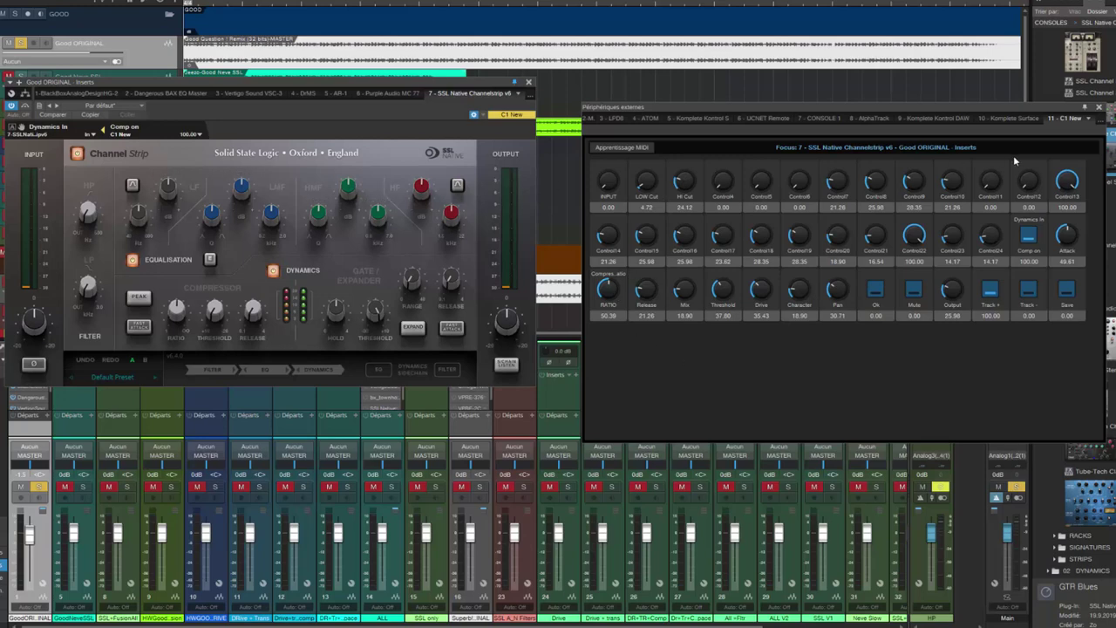
Close the C1 New device window and move the channel strip back to the middle of the workspace
{"action": "left_click", "coordinate": [1098, 107]}
{"action": "left_click_drag", "start_coordinate": [469, 89], "coordinate": [721, 104]}
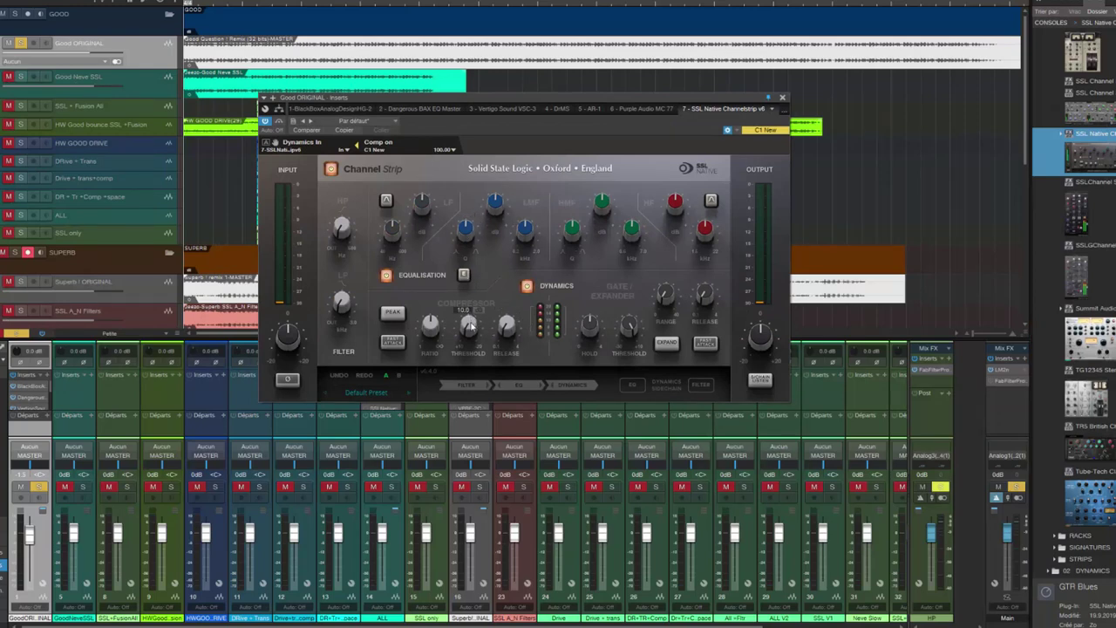
Touch the channel strip's compressor Threshold, Peak switch and power switch to pick them as parameters for mapping
{"action": "left_click", "coordinate": [469, 324]}
{"action": "left_click", "coordinate": [394, 312]}
{"action": "mouse_move", "coordinate": [662, 290]}
{"action": "left_click", "coordinate": [332, 168]}
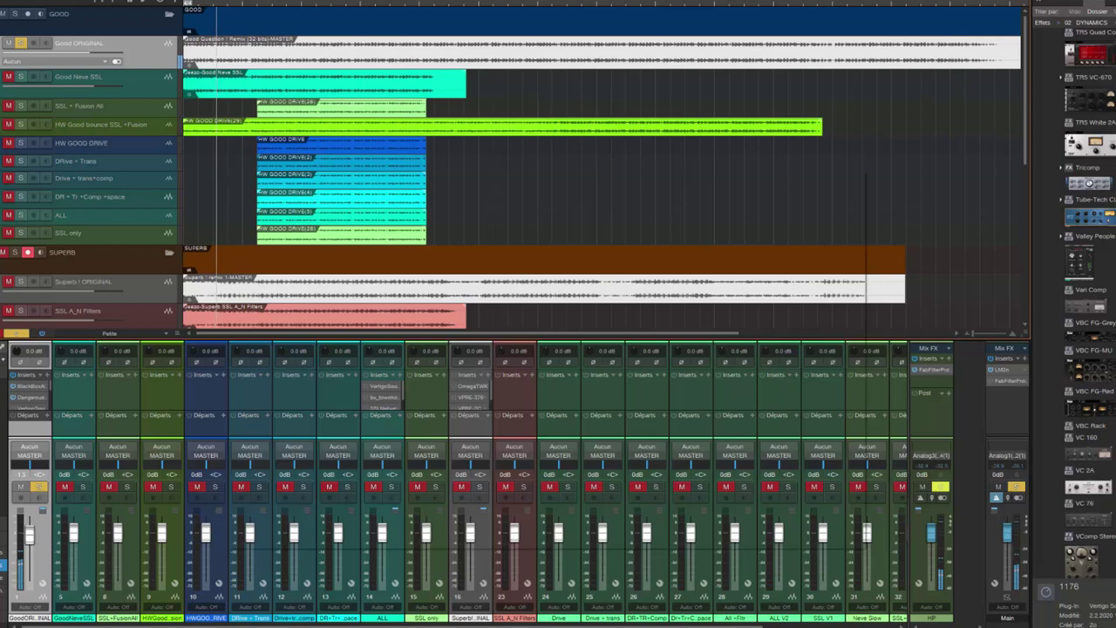
Move the Purple Audio MC 77 window higher and link its Release L parameter to the Release control of C1 New
{"action": "left_click_drag", "start_coordinate": [606, 179], "coordinate": [619, 83]}
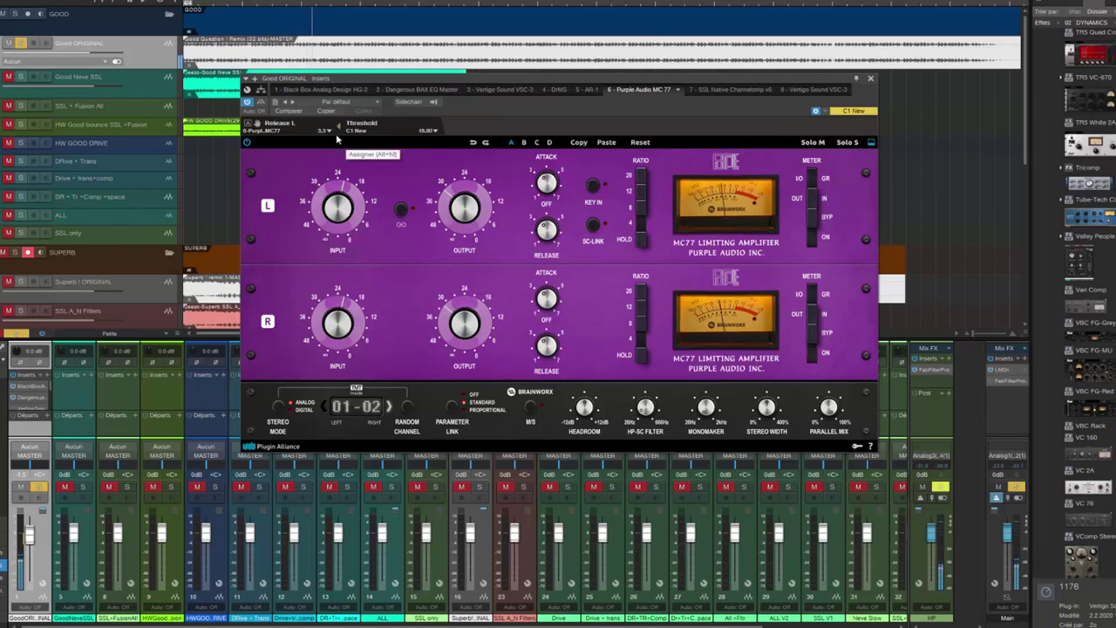
{"action": "left_click", "coordinate": [336, 136]}
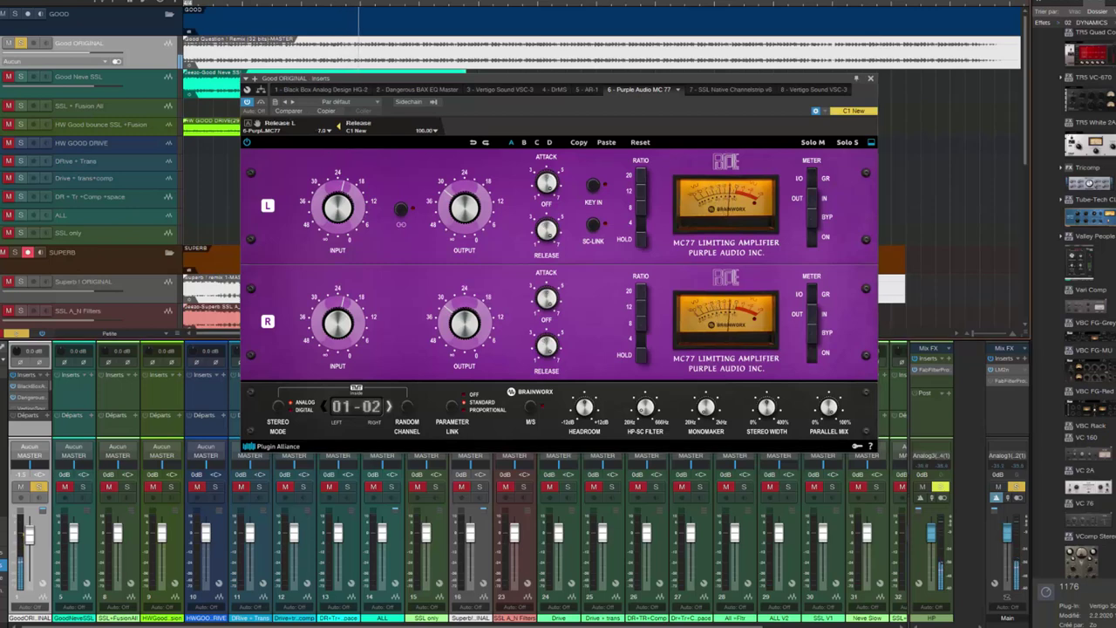
Display the SSL Native Channelstrip and the C1 New device window together with the Purple Audio MC 77 window
{"action": "left_click", "coordinate": [717, 89]}
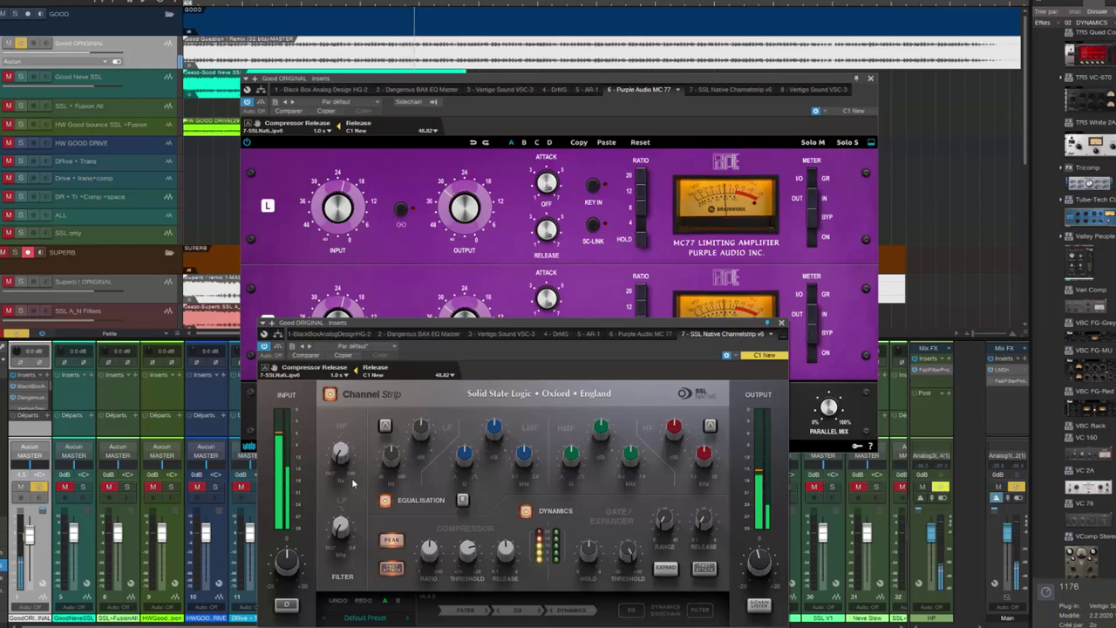
{"action": "left_click_drag", "start_coordinate": [393, 101], "coordinate": [342, 9]}
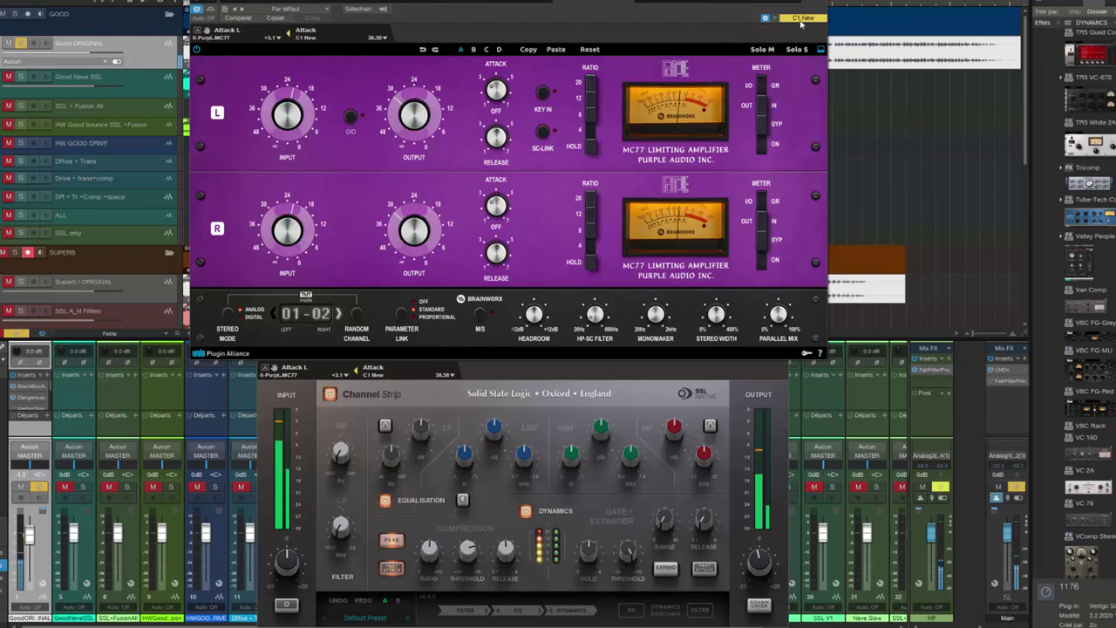
{"action": "left_click", "coordinate": [316, 33]}
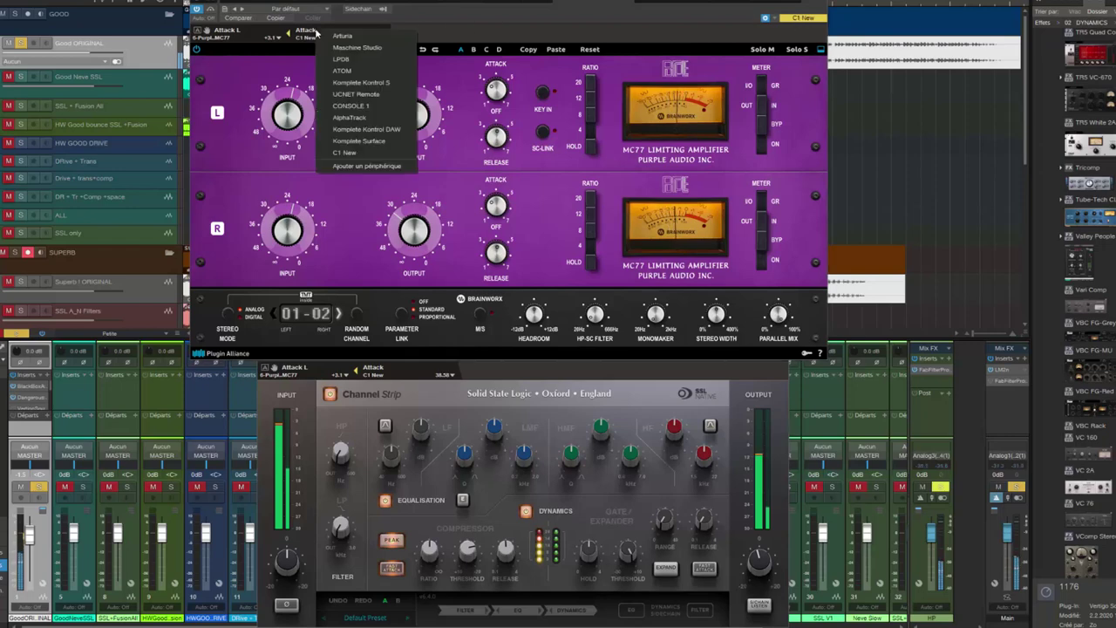
{"action": "left_click", "coordinate": [349, 146]}
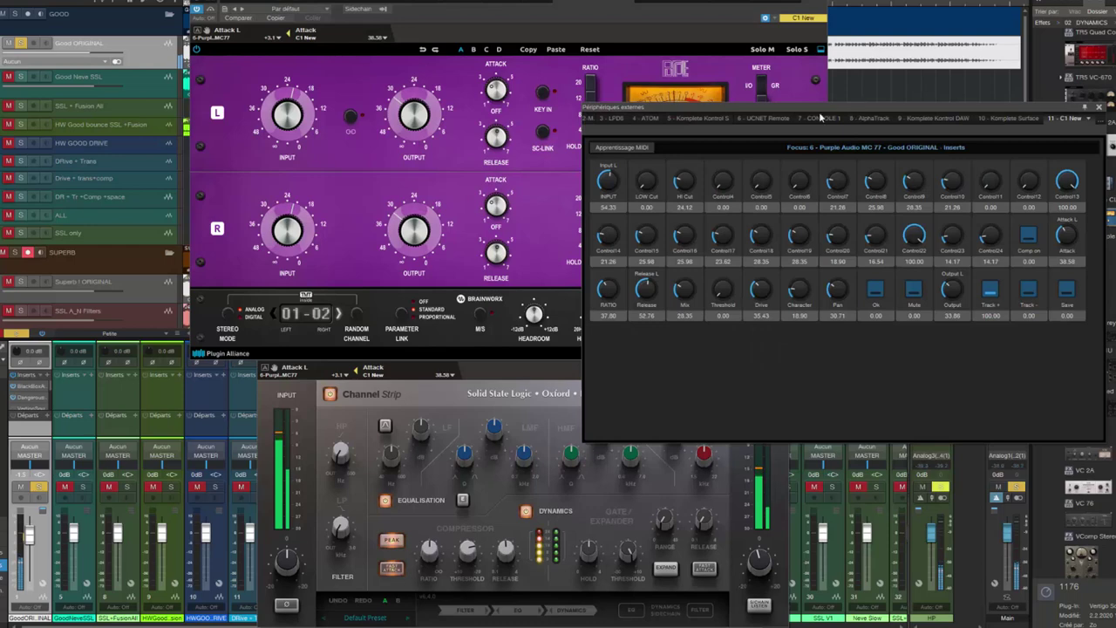
{"action": "left_click_drag", "start_coordinate": [856, 116], "coordinate": [689, 127]}
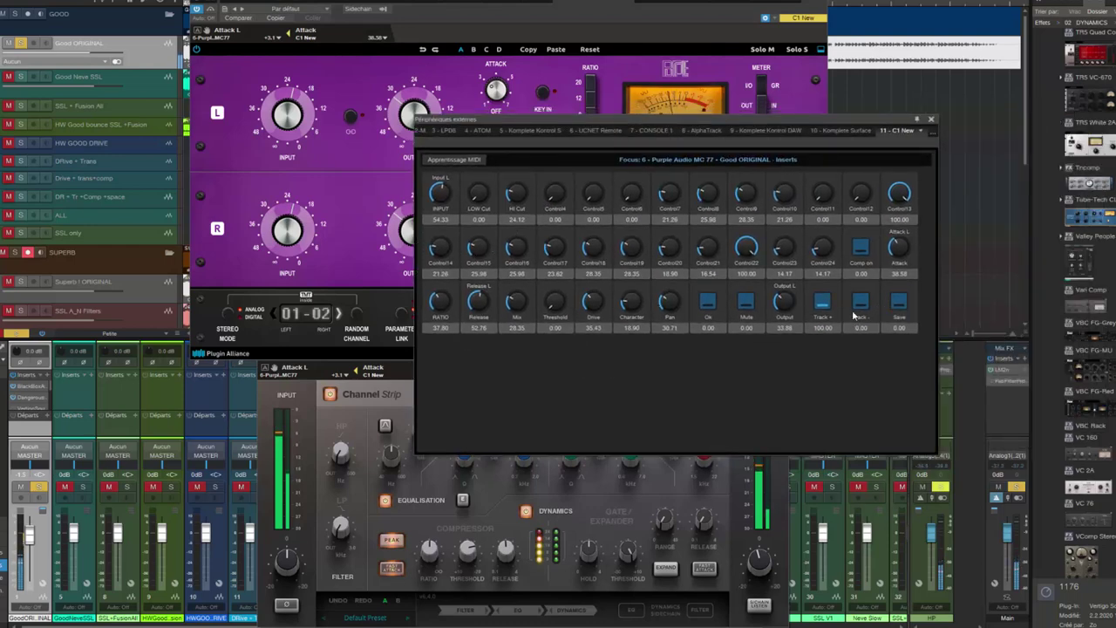
Turn on MIDI learn for C1 New and open the command selection for the Track + switch
{"action": "left_click", "coordinate": [824, 305]}
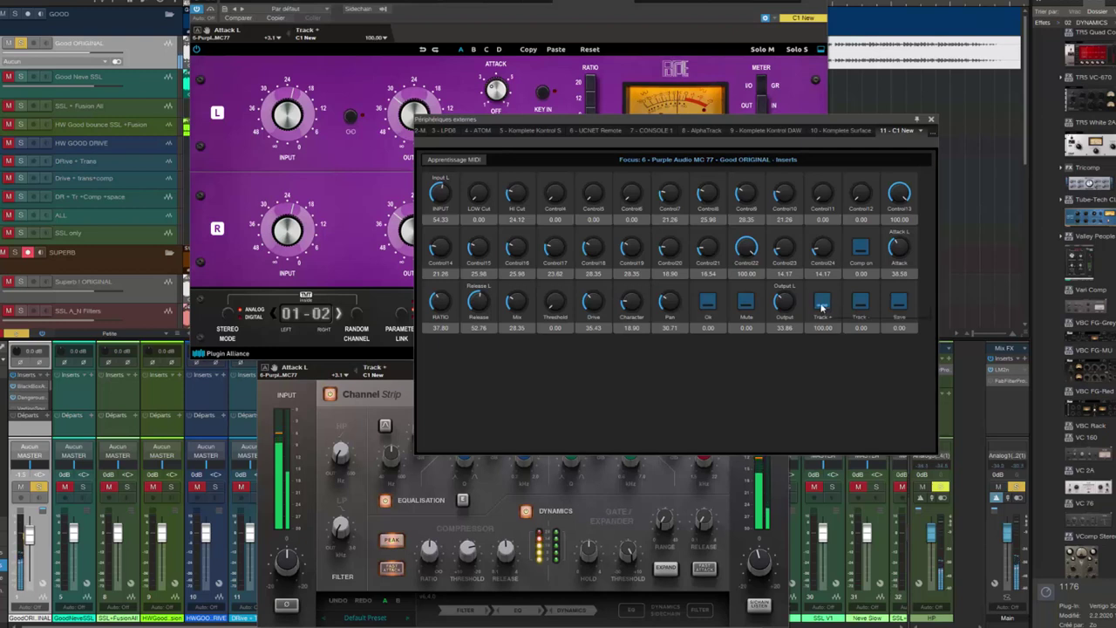
{"action": "left_click", "coordinate": [475, 161]}
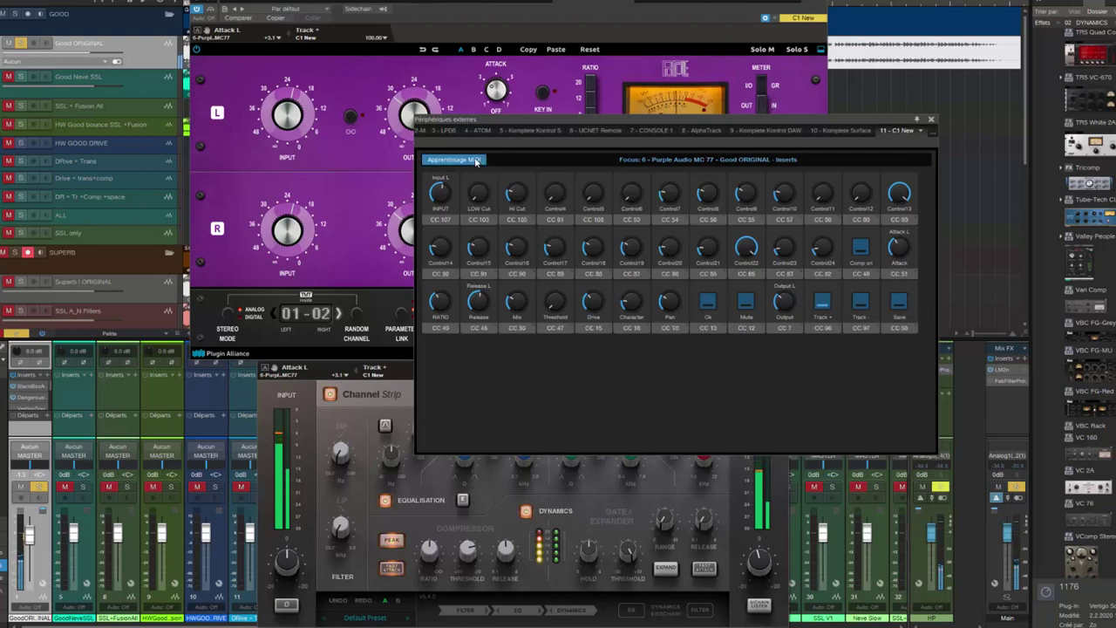
{"action": "right_click", "coordinate": [825, 303]}
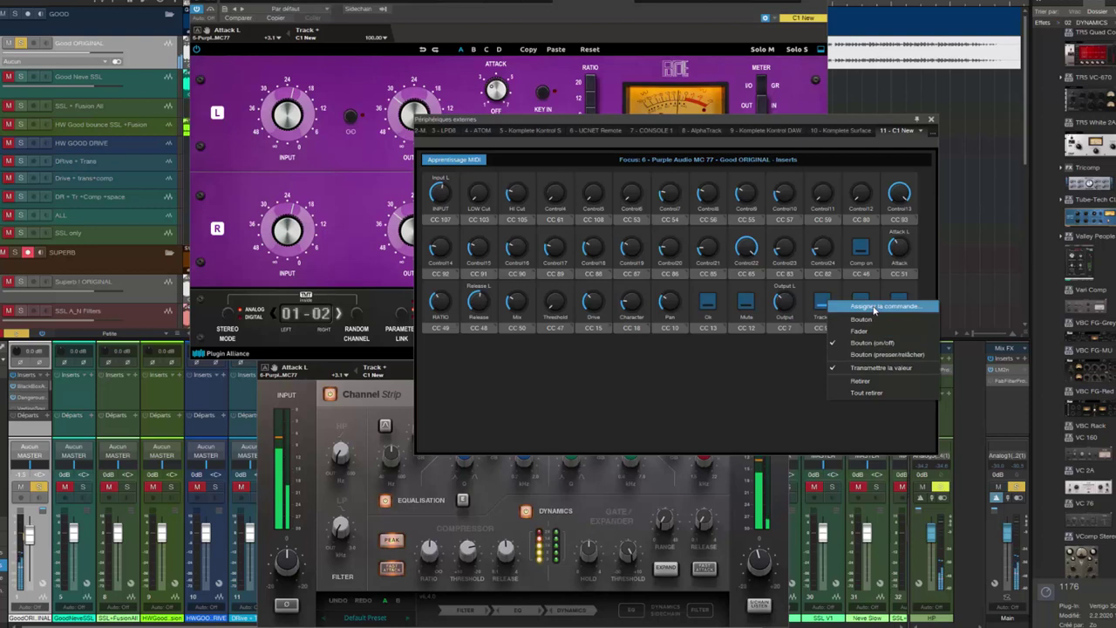
{"action": "left_click", "coordinate": [875, 307]}
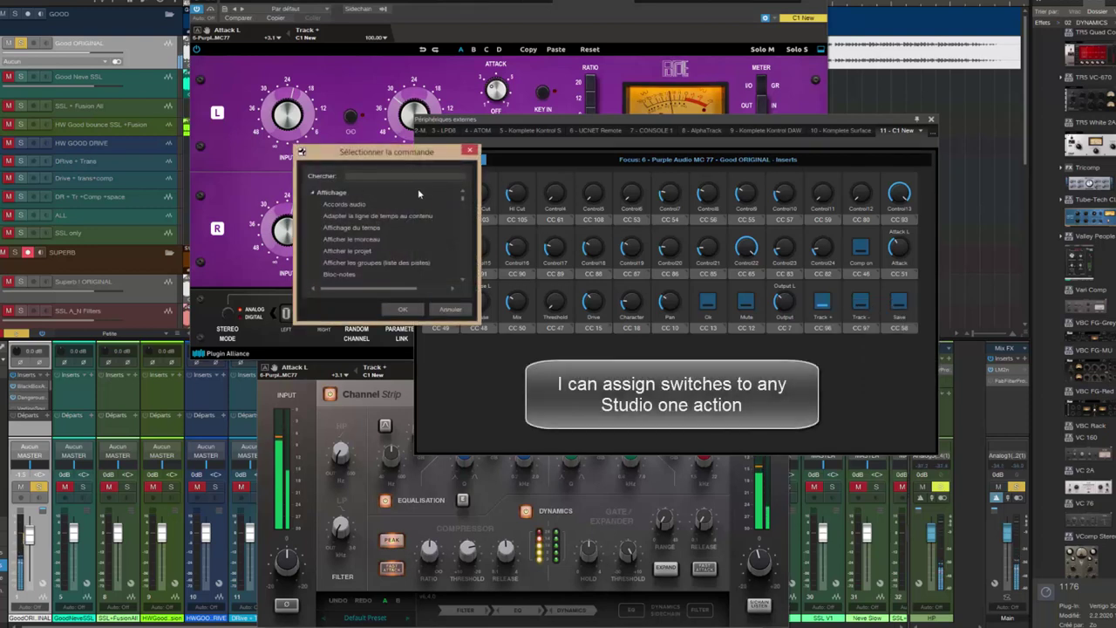
{"action": "type", "text": "inser"}
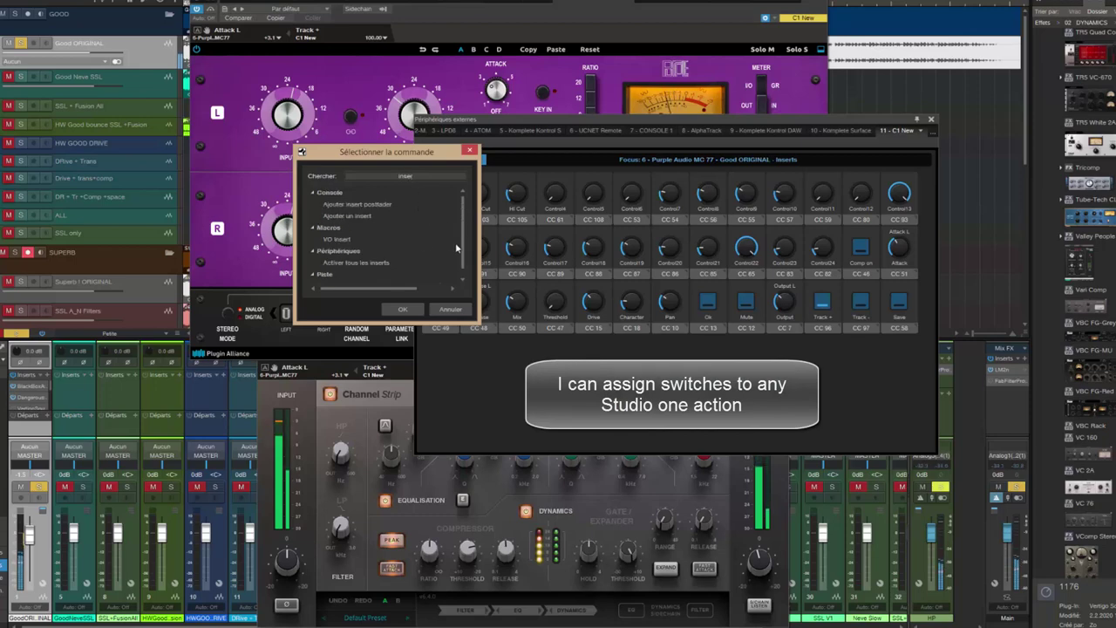
{"action": "scroll", "coordinate": [455, 248], "scroll_direction": "down", "scroll_amount": 1}
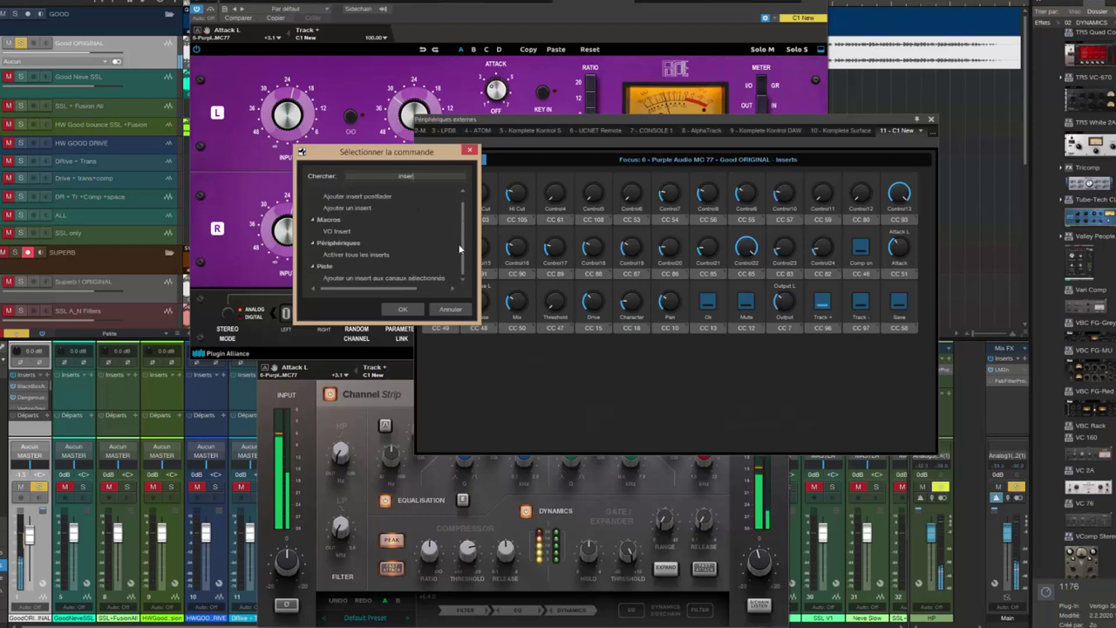
{"action": "scroll", "coordinate": [392, 214], "scroll_direction": "up", "scroll_amount": 1}
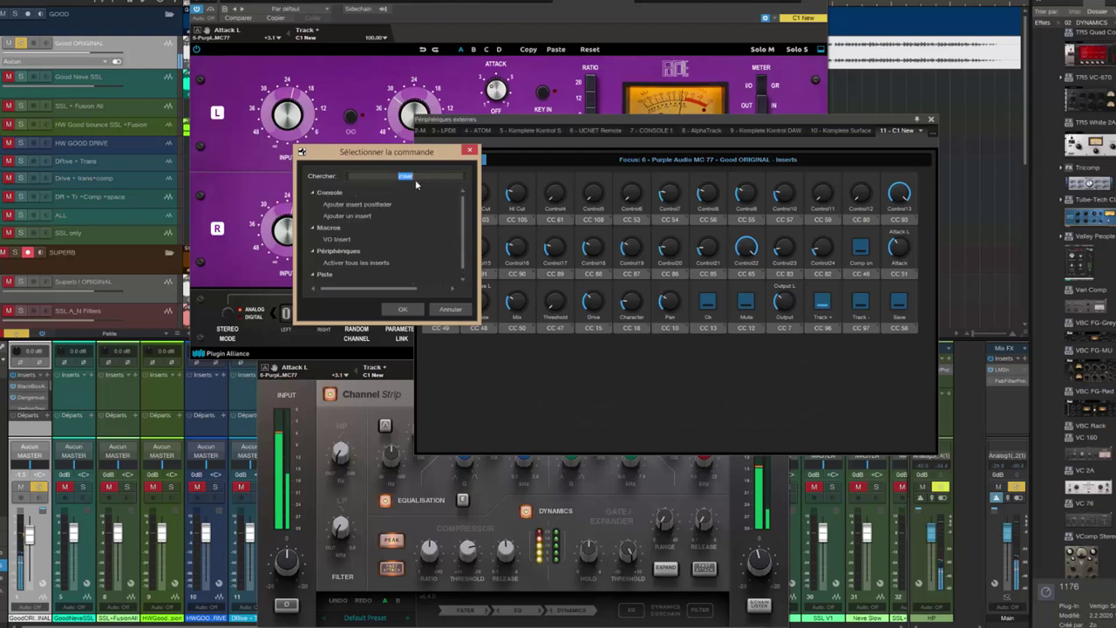
Find the commands matching "ajouter" and assign "Ajouter des pistes" to the Track + switch
{"action": "type", "text": "ajouter"}
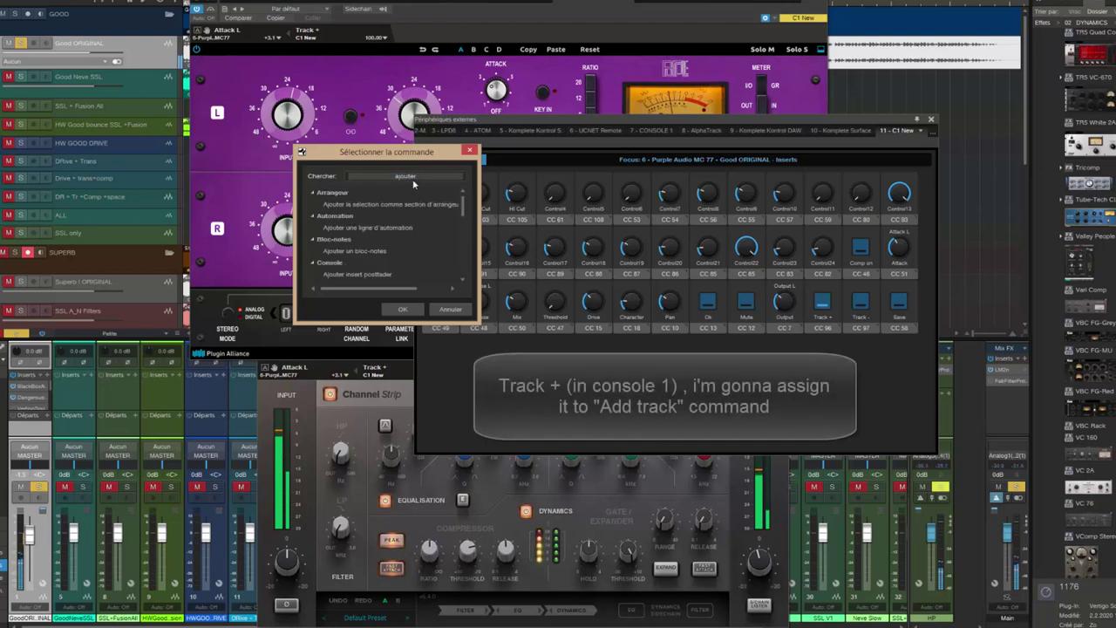
{"action": "scroll", "coordinate": [409, 248], "scroll_direction": "down", "scroll_amount": 10}
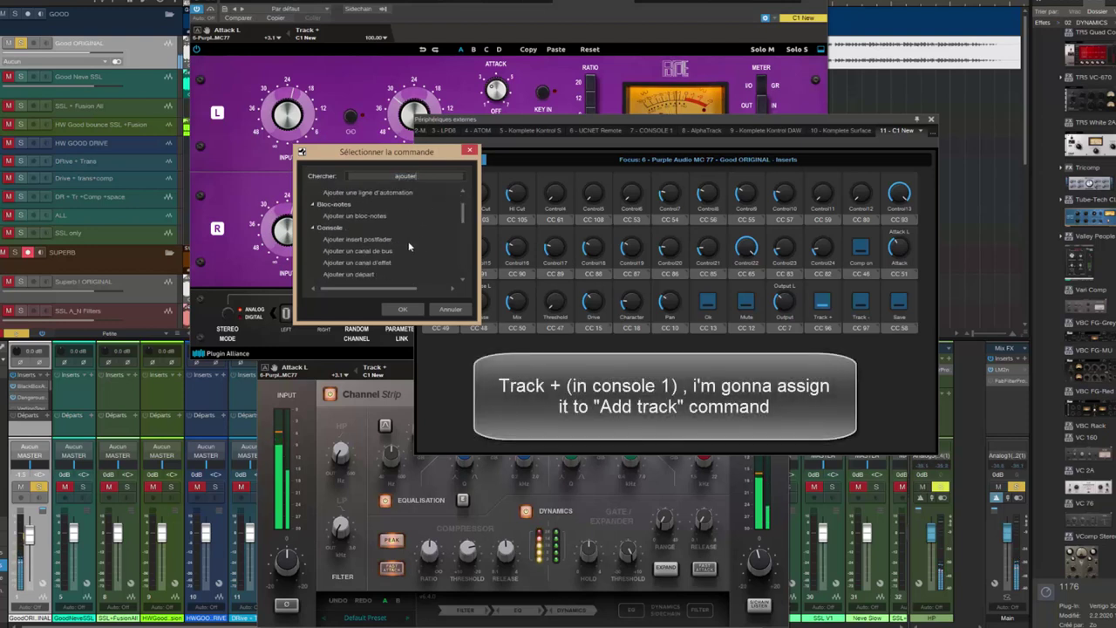
{"action": "scroll", "coordinate": [409, 248], "scroll_direction": "down", "scroll_amount": 2}
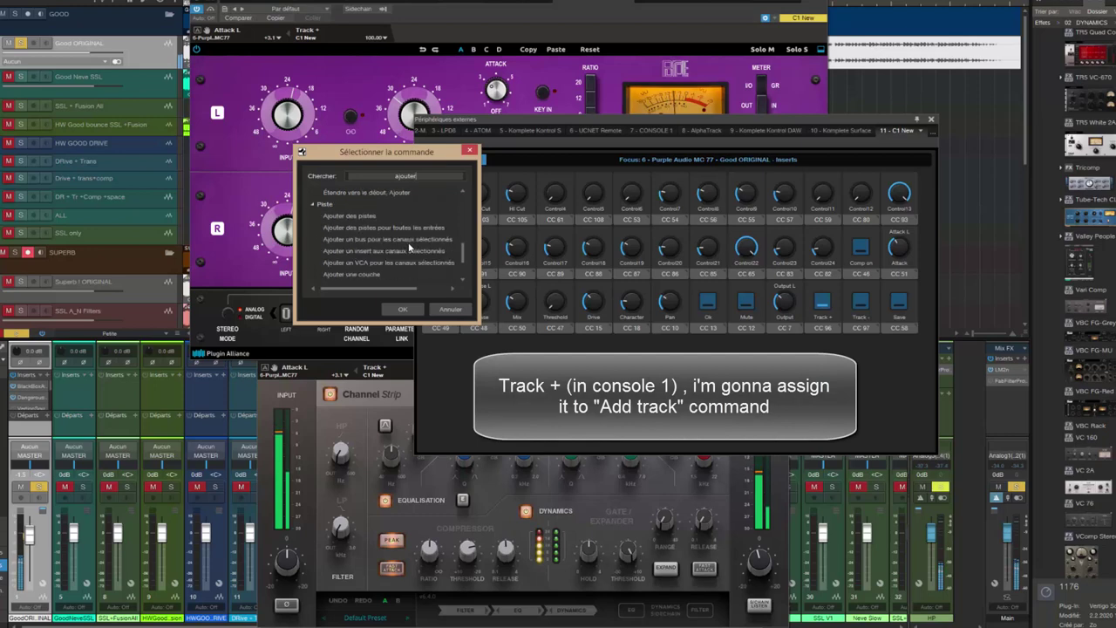
{"action": "left_click", "coordinate": [367, 217]}
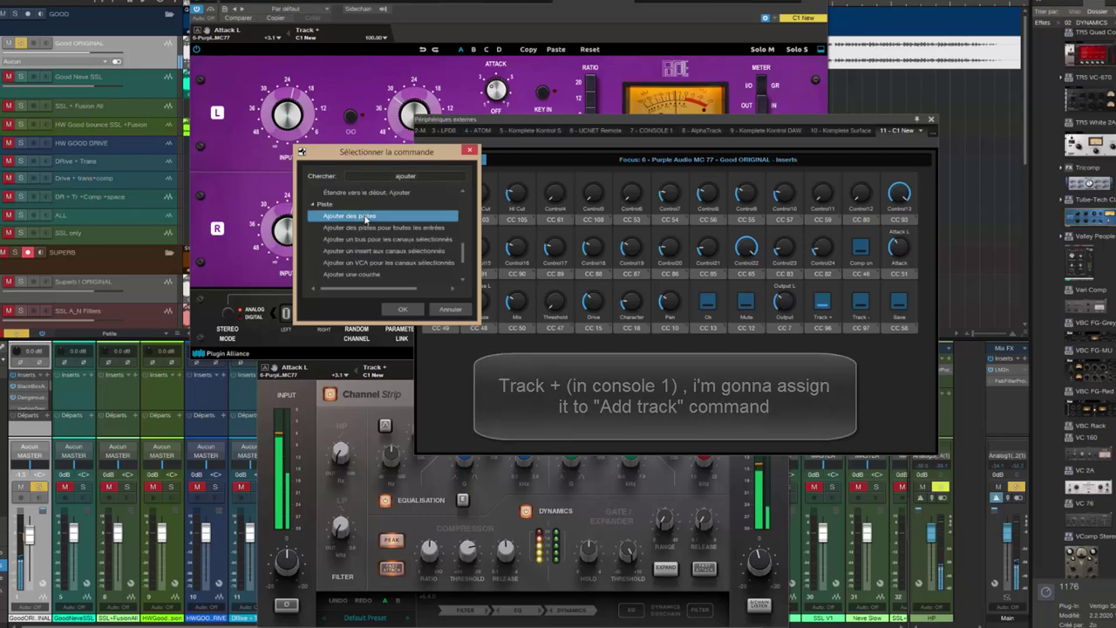
{"action": "left_click", "coordinate": [402, 309]}
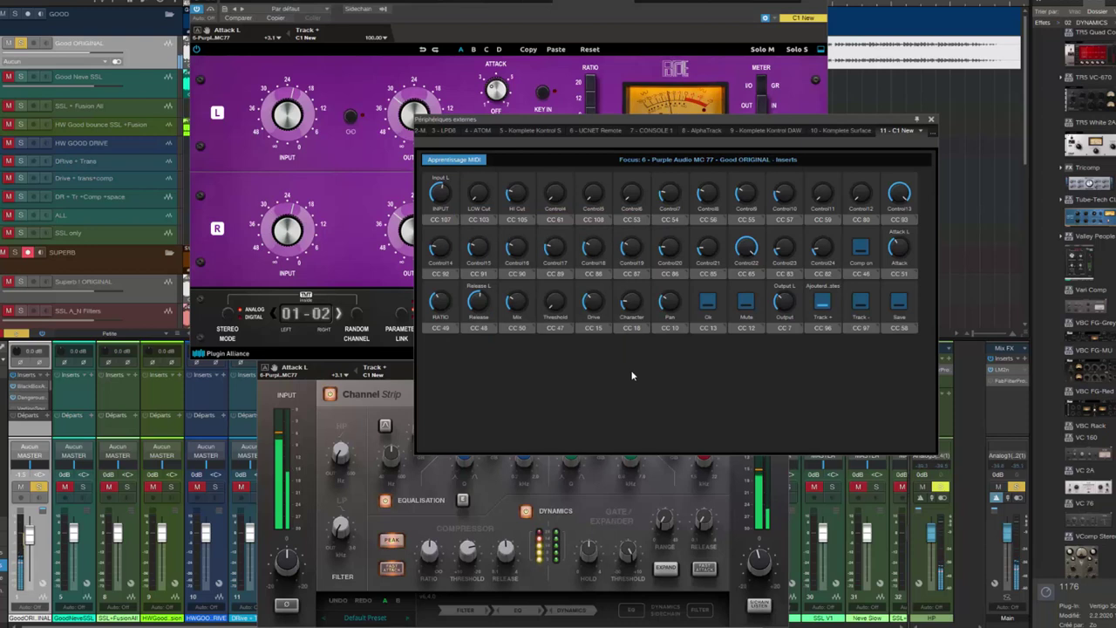
Assign the "Sauvegarder sous" command to the Save switch of C1 New and dismiss the file-saving dialog
{"action": "right_click", "coordinate": [901, 310]}
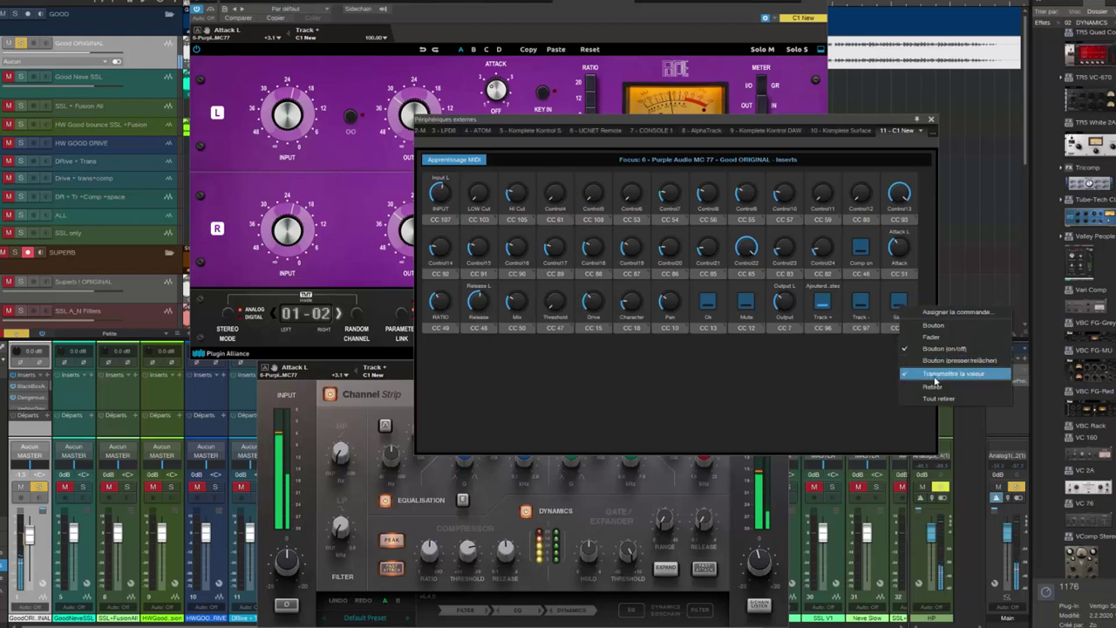
{"action": "left_click", "coordinate": [937, 312]}
{"action": "type", "text": "sa"}
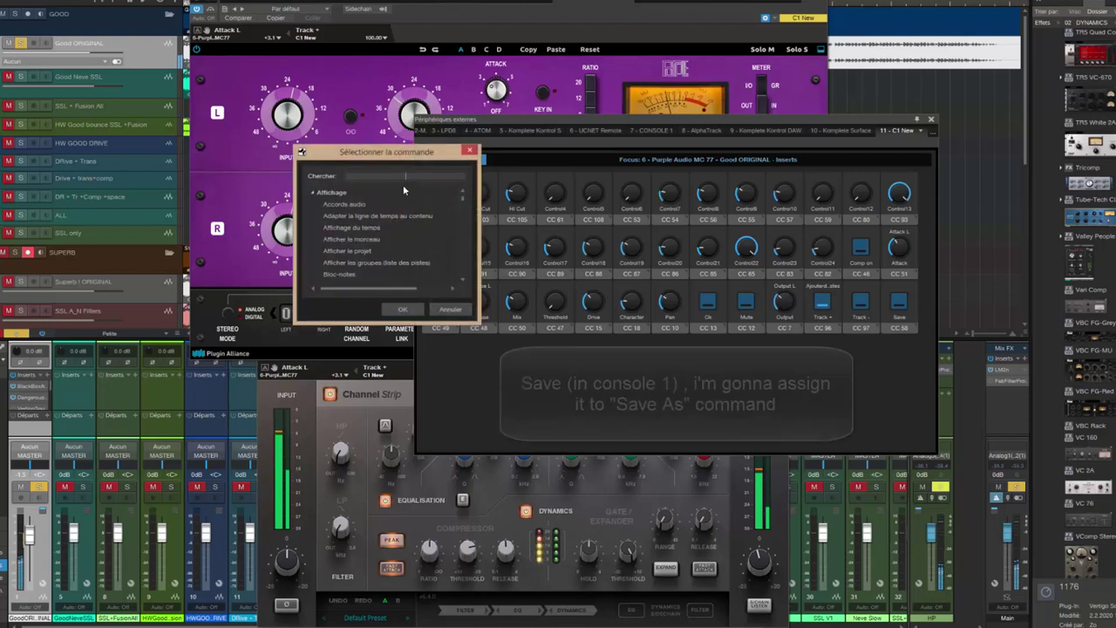
{"action": "type", "text": "uver"}
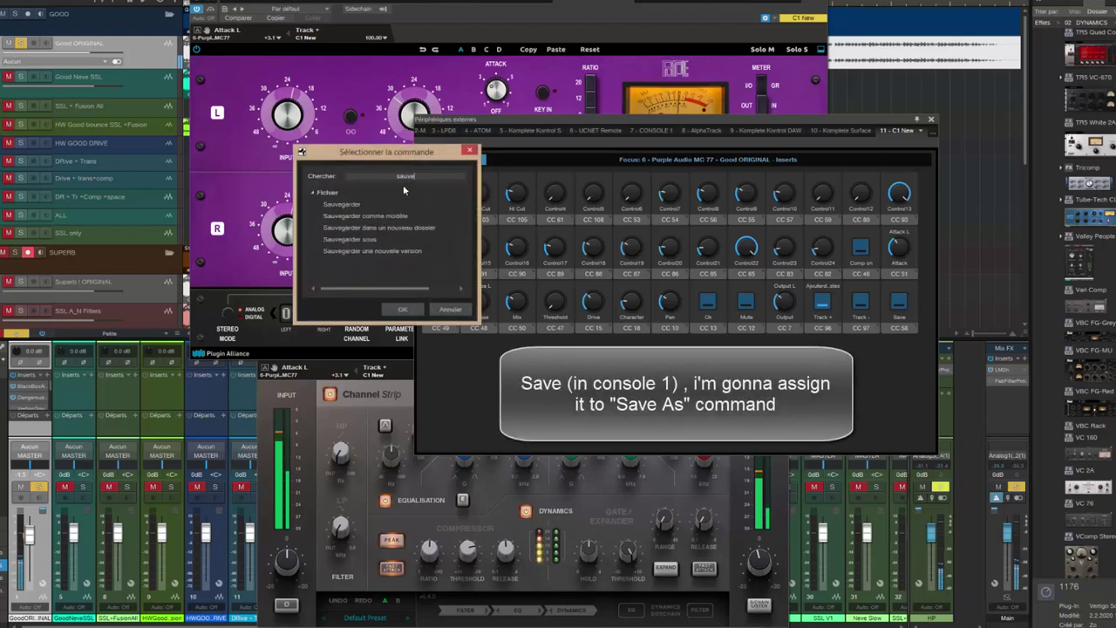
{"action": "key", "text": "BackSpace"}
{"action": "key", "text": "BackSpace"}
{"action": "left_click", "coordinate": [357, 240]}
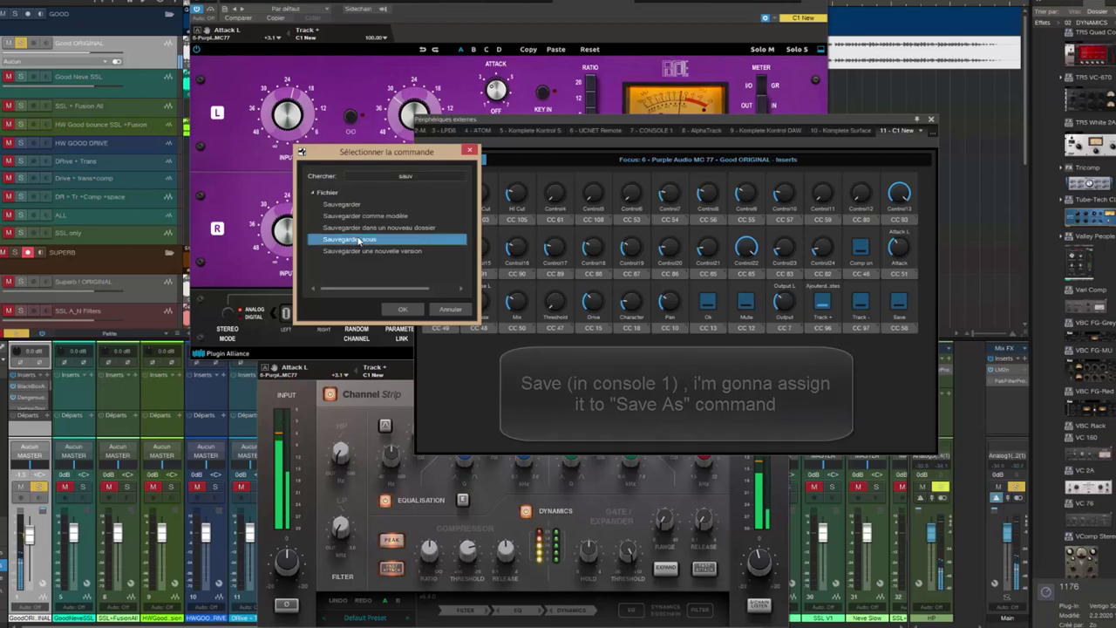
{"action": "left_click", "coordinate": [406, 310]}
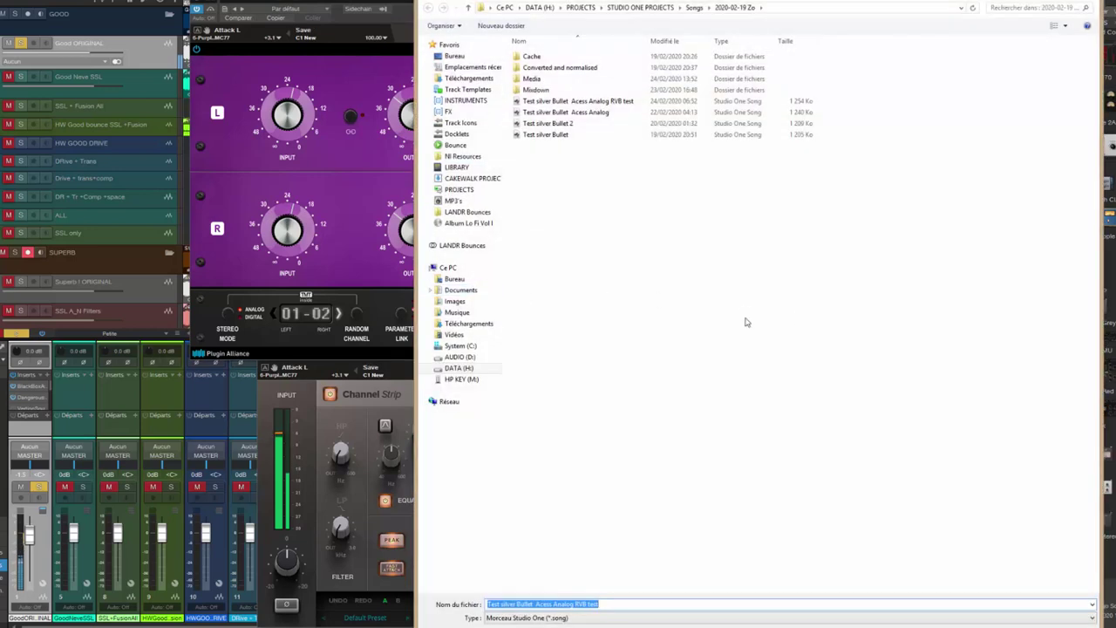
{"action": "key", "text": "Escape"}
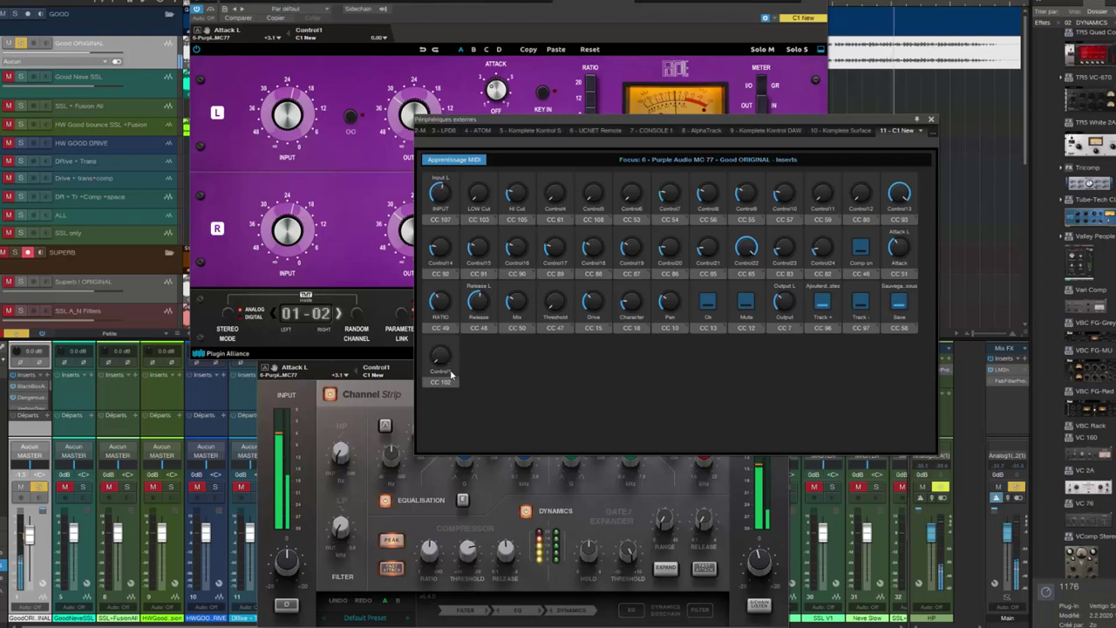
Rename the newly learned CC 102 control as Display
{"action": "double_click", "coordinate": [450, 373]}
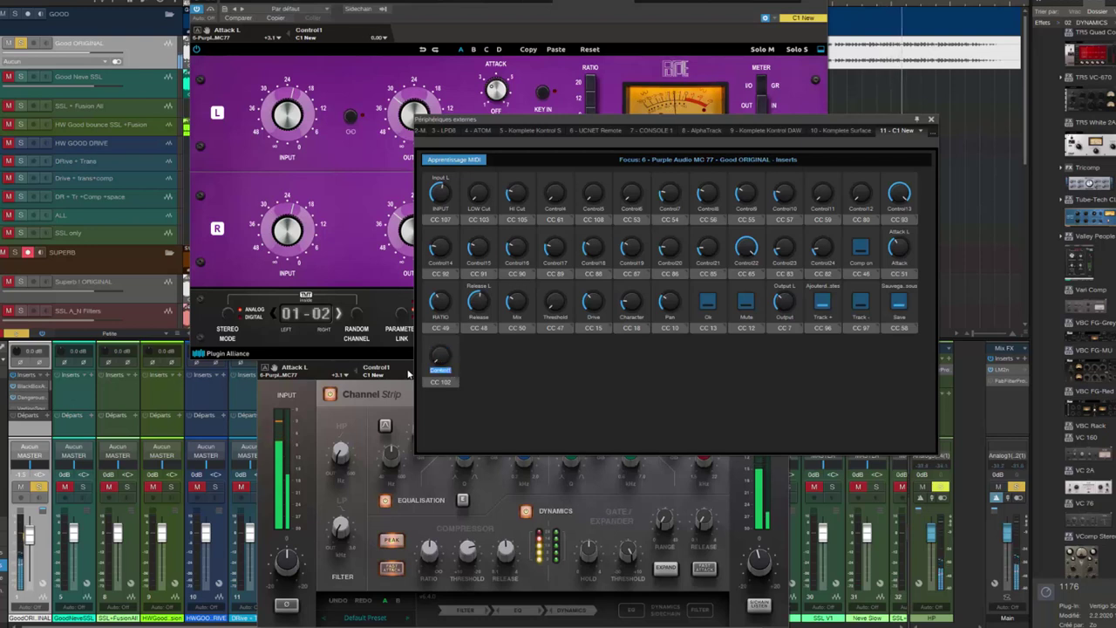
{"action": "type", "text": "Display"}
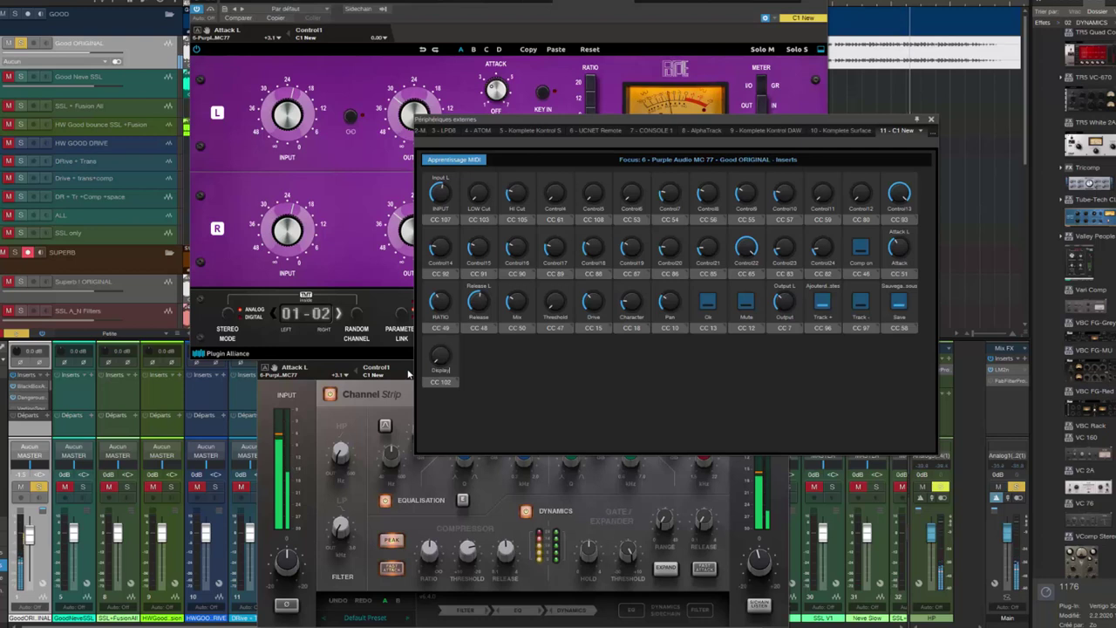
{"action": "key", "text": "Return"}
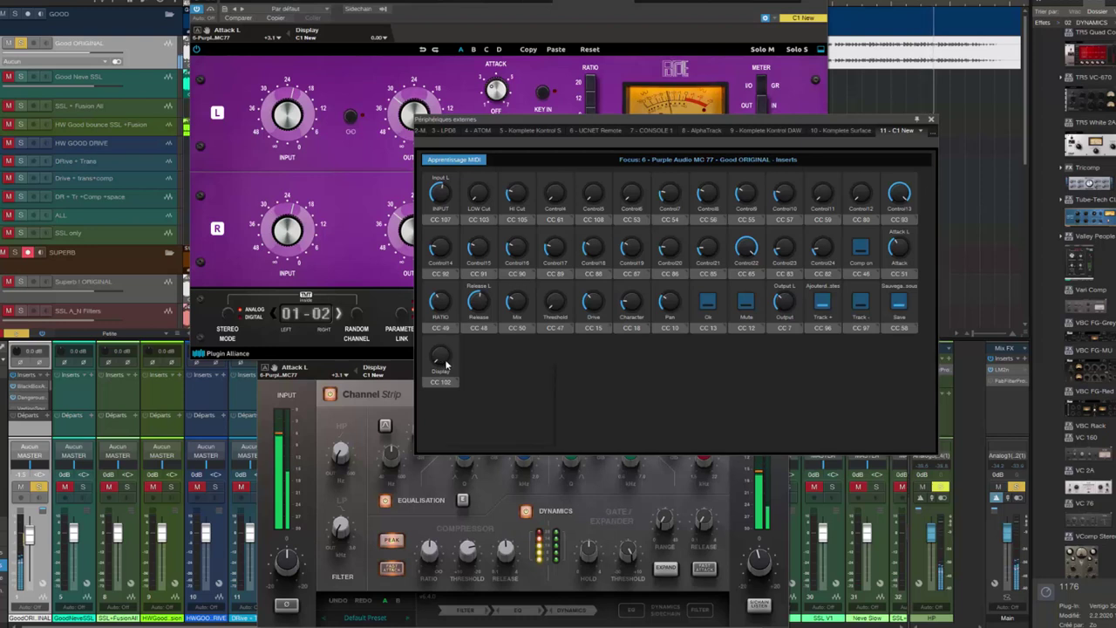
Turn on value transmission for the Display control and change it from a knob to a button
{"action": "right_click", "coordinate": [445, 365]}
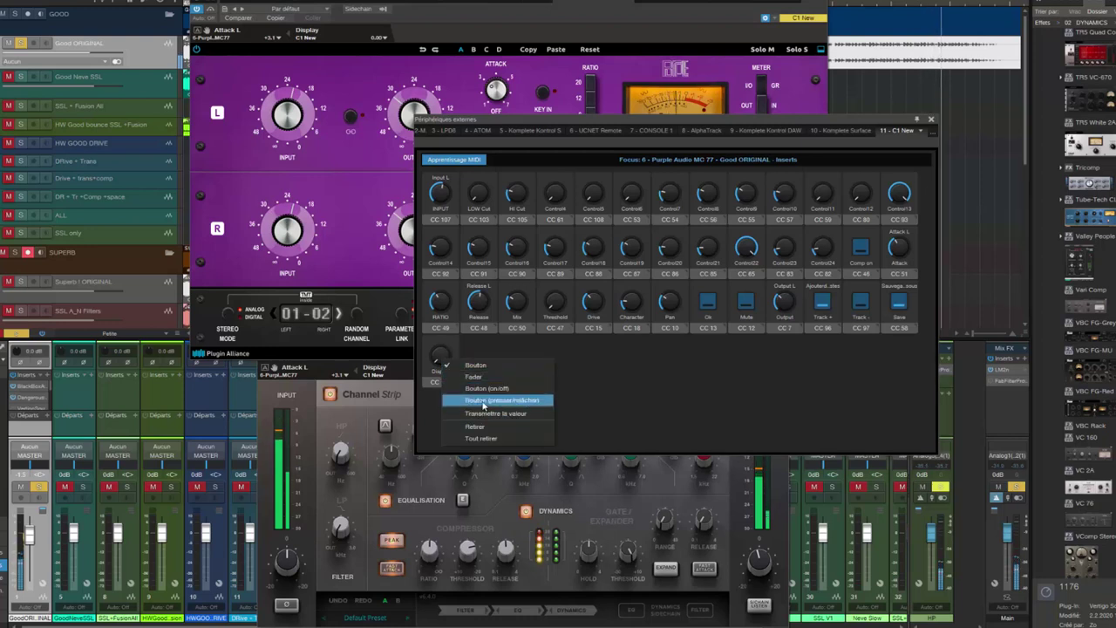
{"action": "left_click", "coordinate": [496, 414]}
{"action": "right_click", "coordinate": [442, 357]}
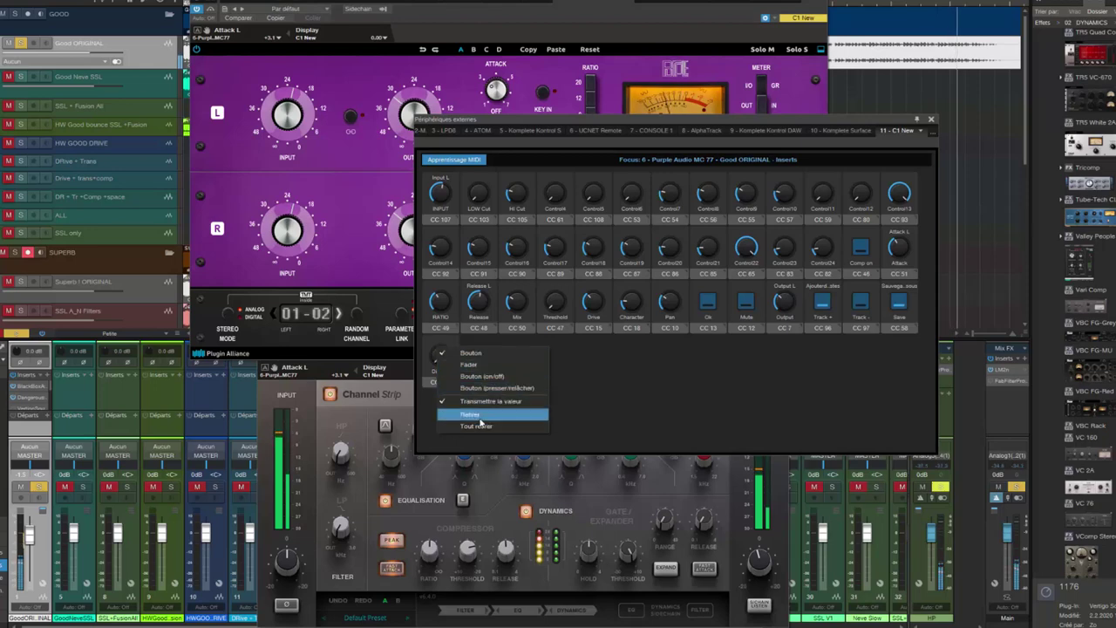
{"action": "left_click", "coordinate": [484, 387]}
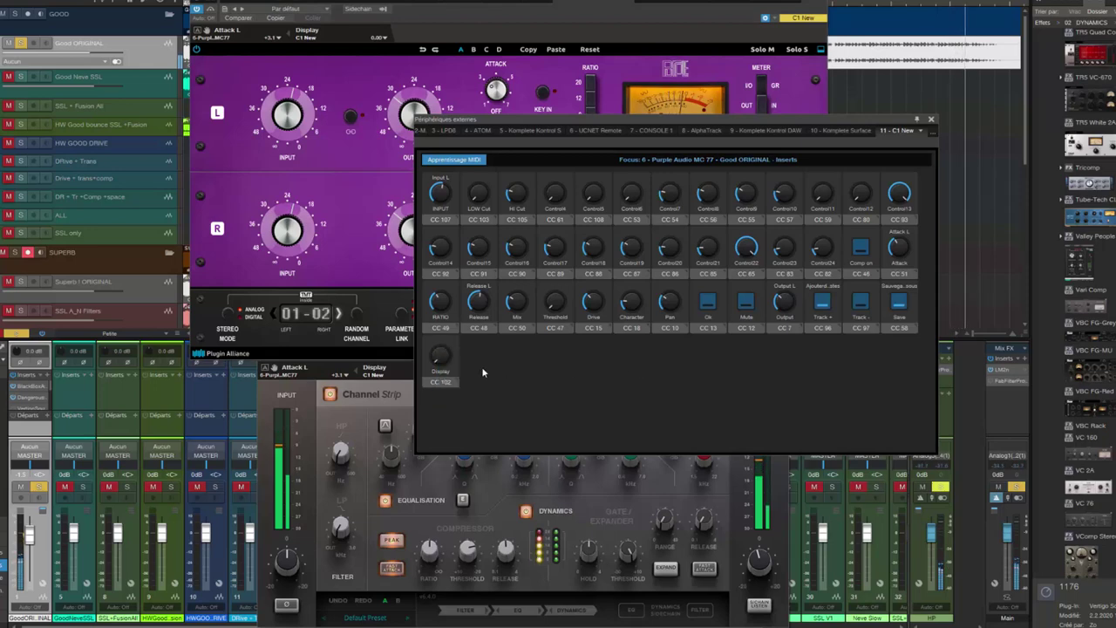
{"action": "right_click", "coordinate": [441, 357]}
{"action": "left_click", "coordinate": [458, 389]}
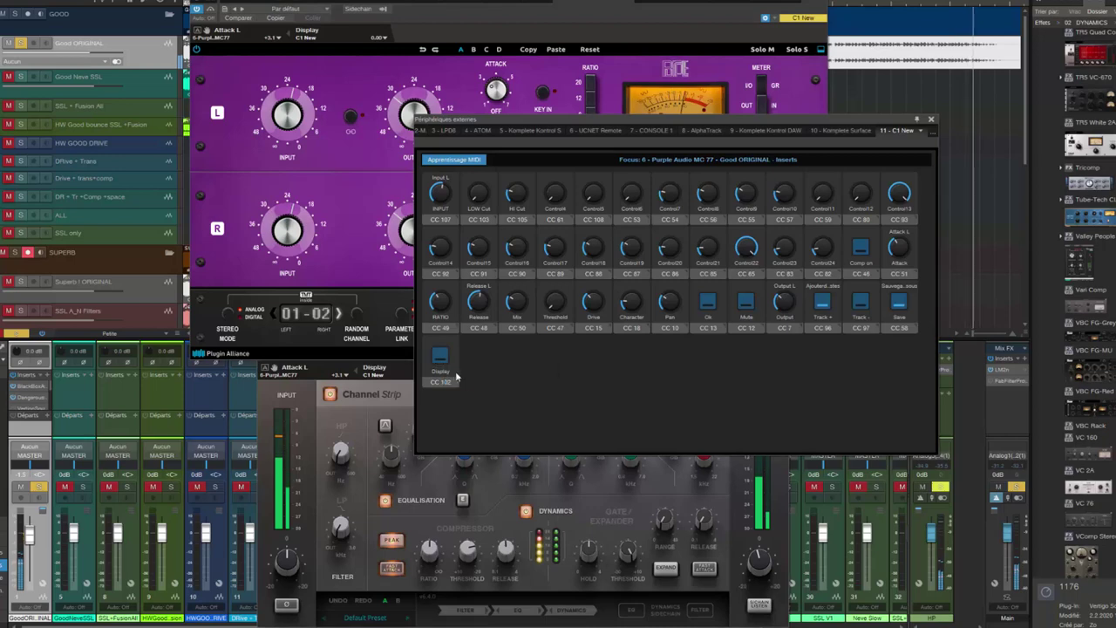
Find the commands matching "comm" and assign "Commuter les fenêtres flottantes" to the Display switch of C1 New
{"action": "right_click", "coordinate": [443, 358]}
{"action": "left_click", "coordinate": [463, 359]}
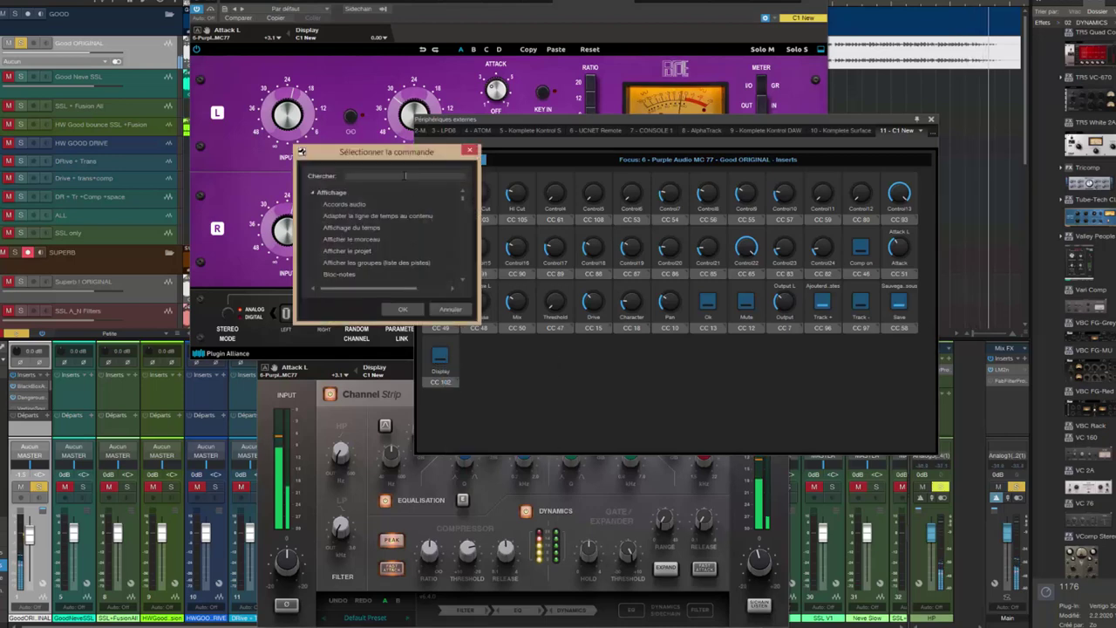
{"action": "type", "text": "comm"}
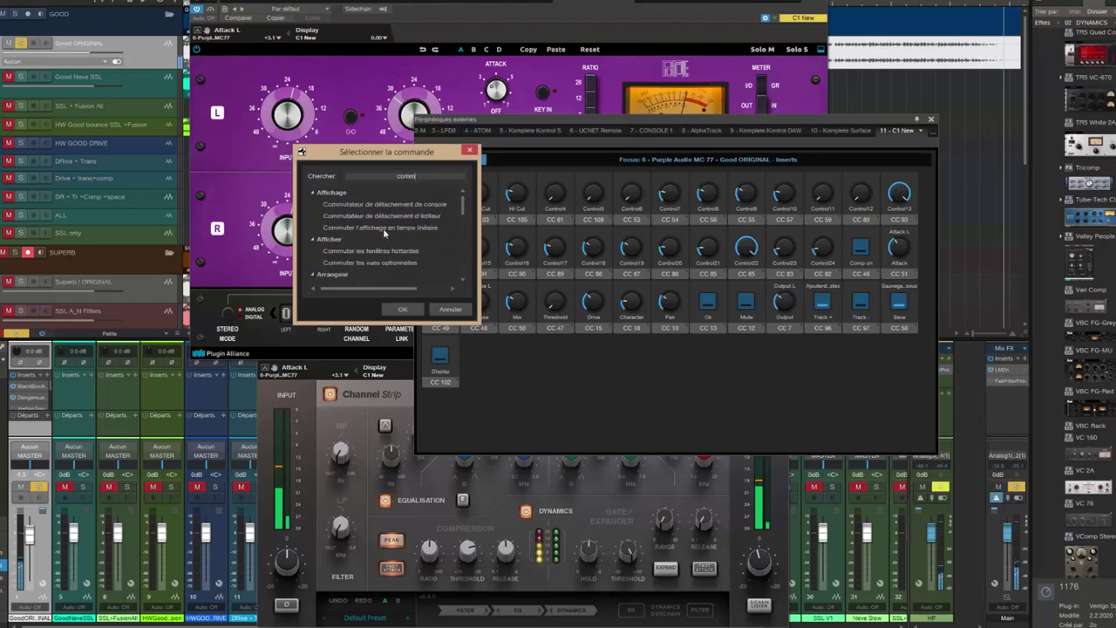
{"action": "left_click", "coordinate": [374, 251]}
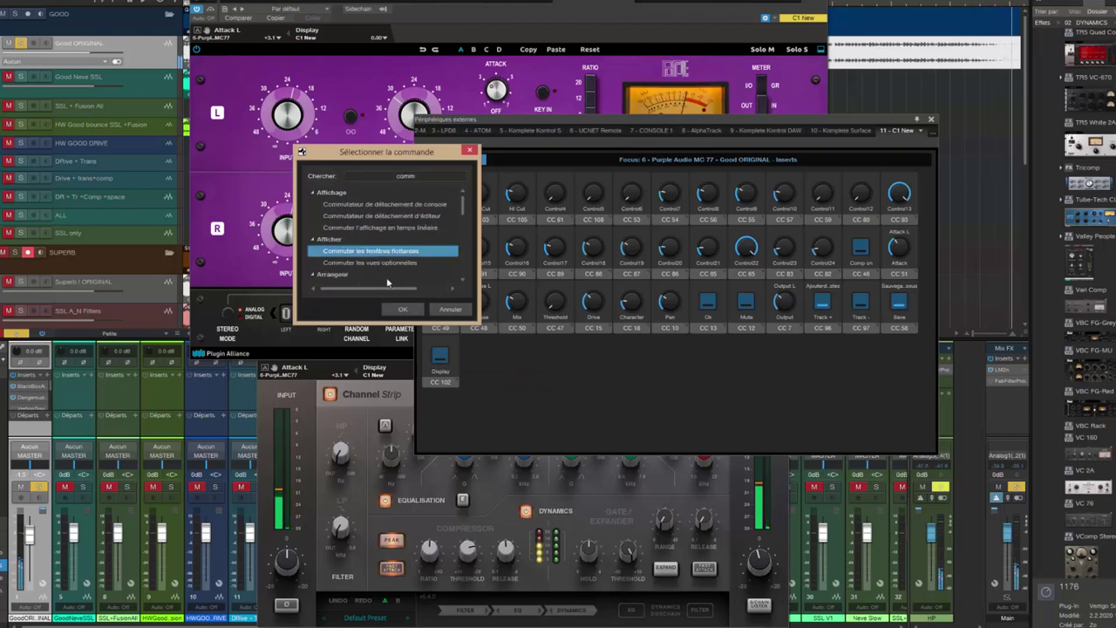
{"action": "left_click", "coordinate": [402, 308]}
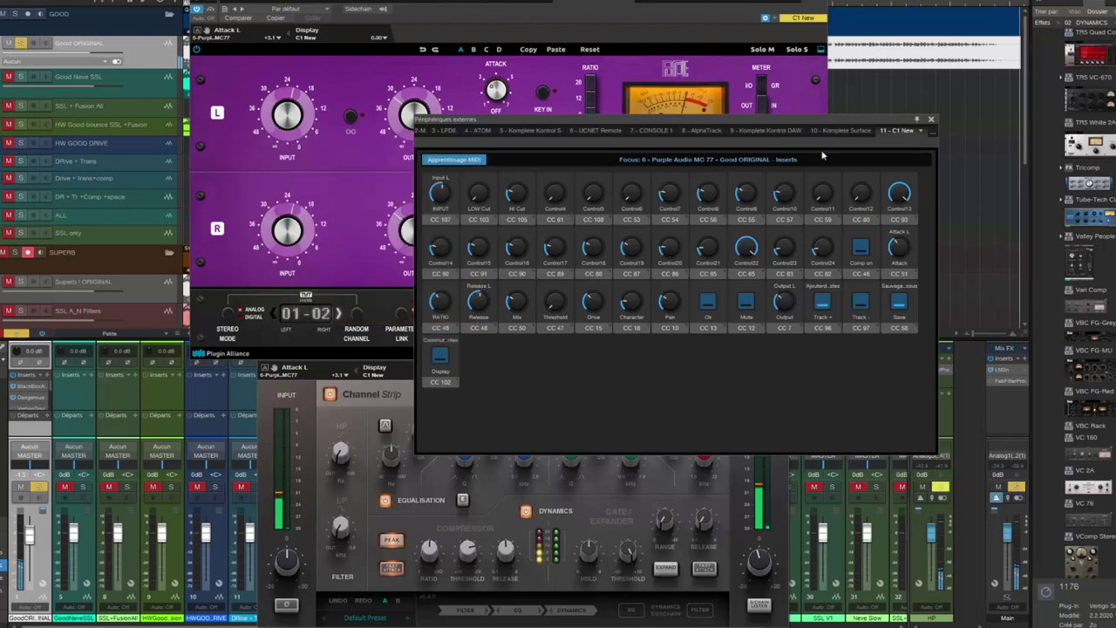
Test hiding and showing the floating windows twice, and close the C1 New external device window
{"action": "key", "text": "F4"}
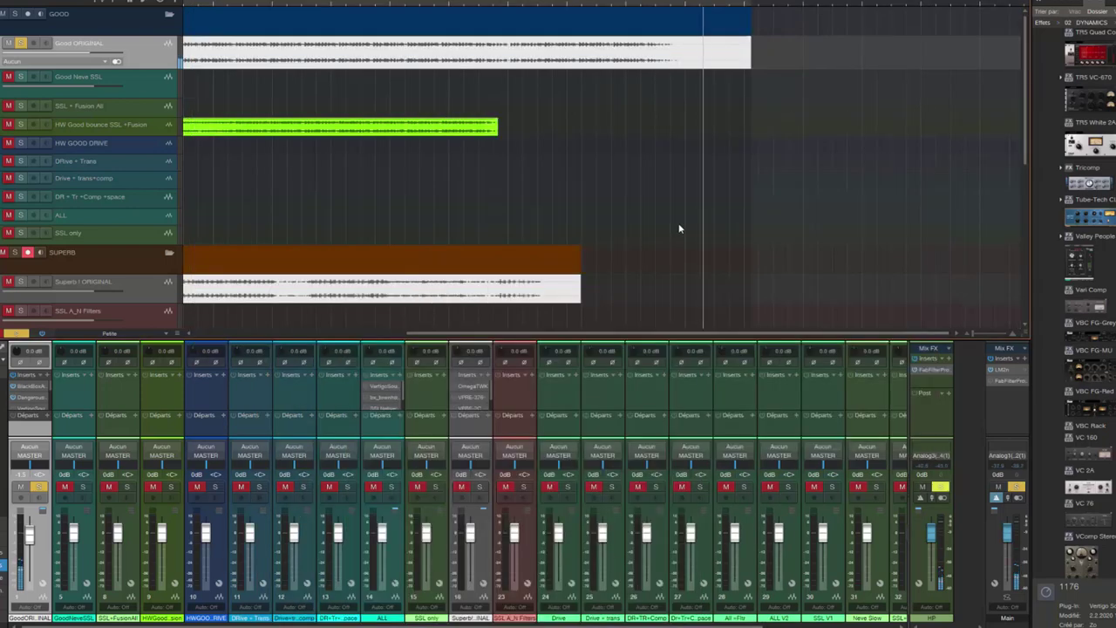
{"action": "key", "text": "F4"}
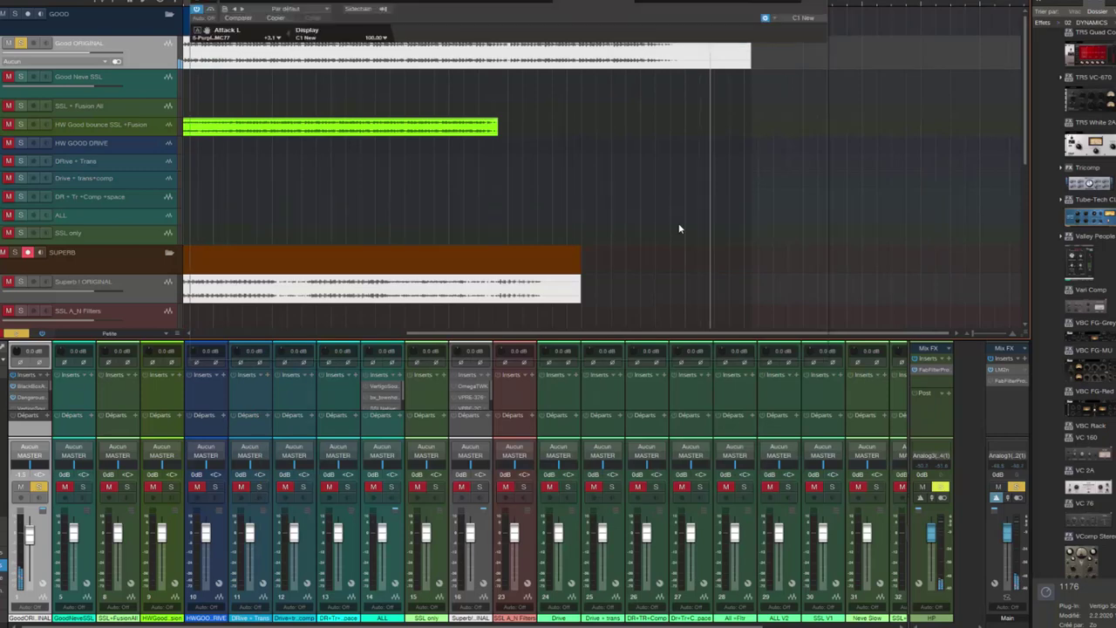
{"action": "key", "text": "F4"}
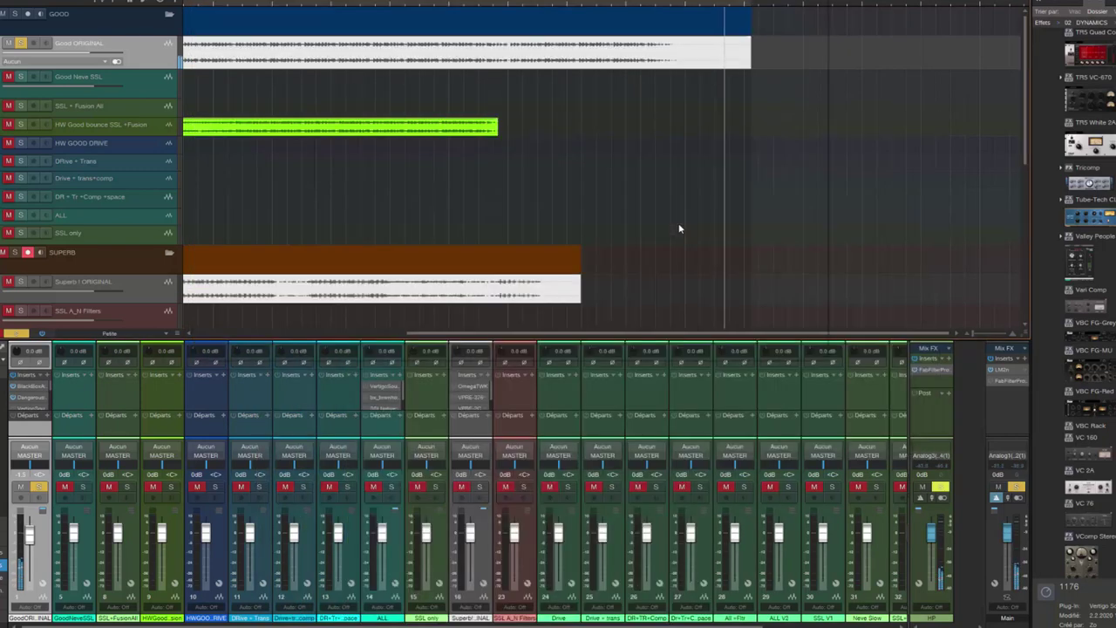
{"action": "key", "text": "F4"}
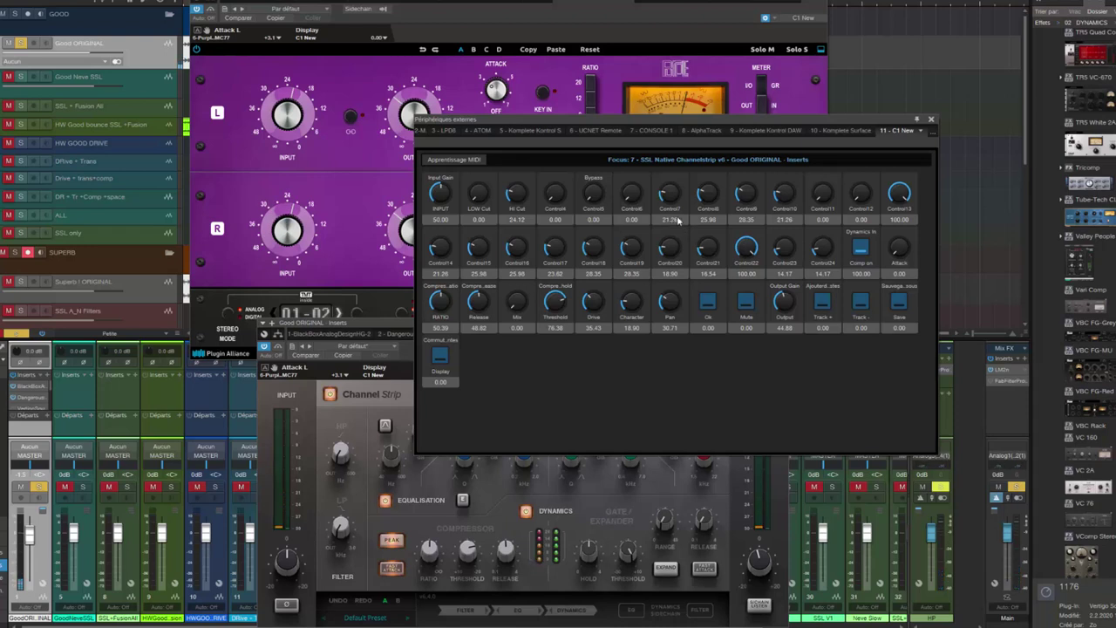
{"action": "left_click_drag", "start_coordinate": [871, 122], "coordinate": [690, 134]}
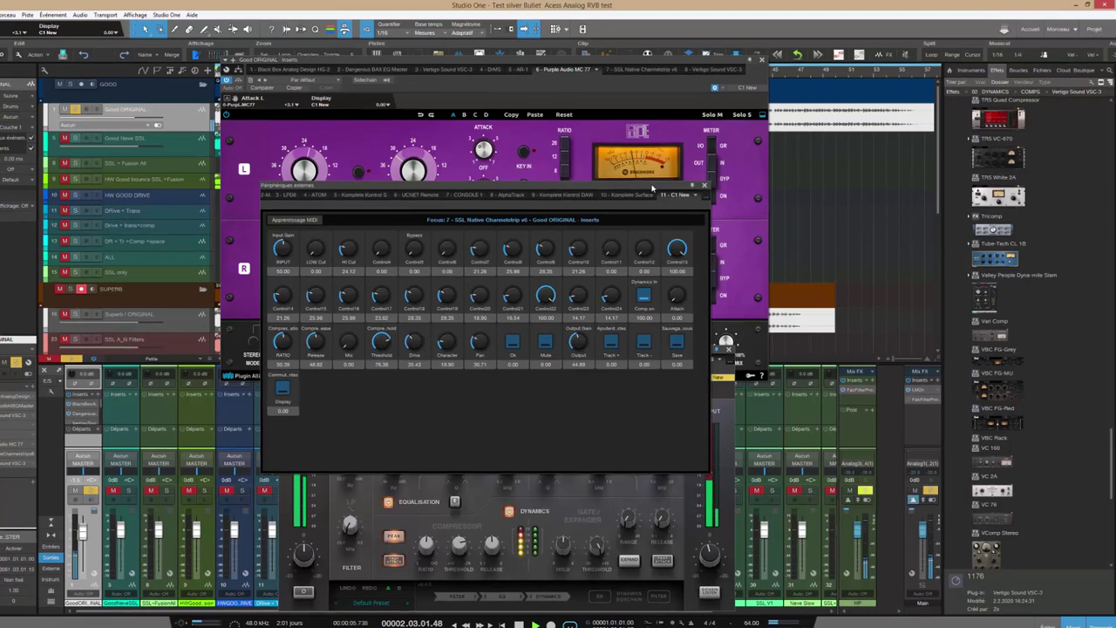
{"action": "left_click", "coordinate": [698, 196]}
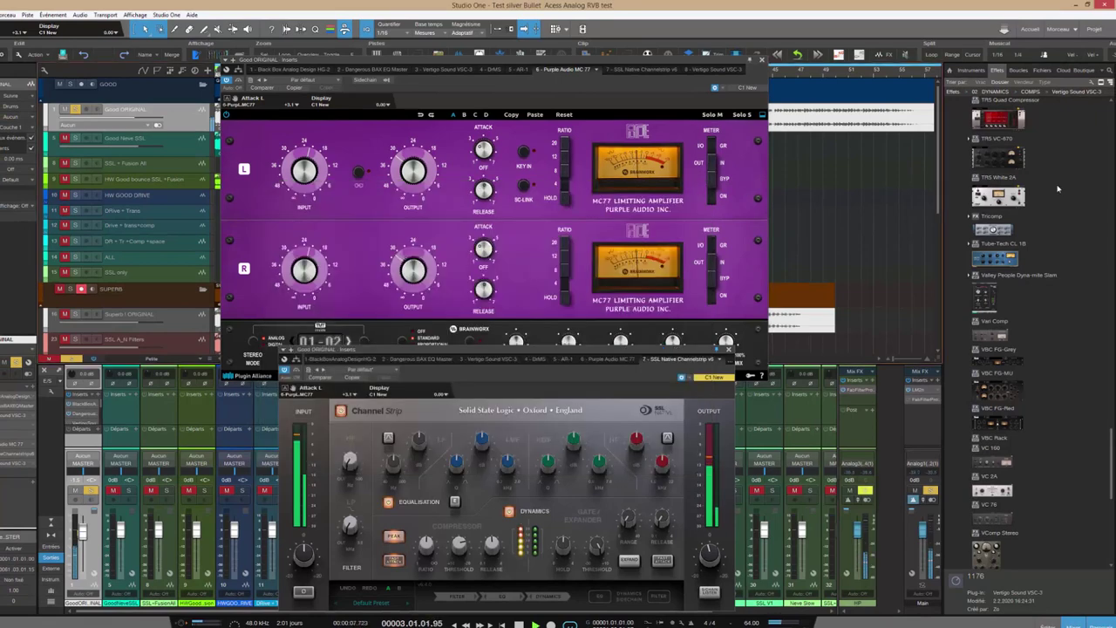
Insert Console 1 from the CONSOLES folder of the CHANNEL STRIPS effects on the Good ORIGINAL track and close its plug-in window
{"action": "scroll", "coordinate": [1047, 253], "scroll_direction": "up", "scroll_amount": 3}
{"action": "scroll", "coordinate": [1046, 253], "scroll_direction": "up", "scroll_amount": 10}
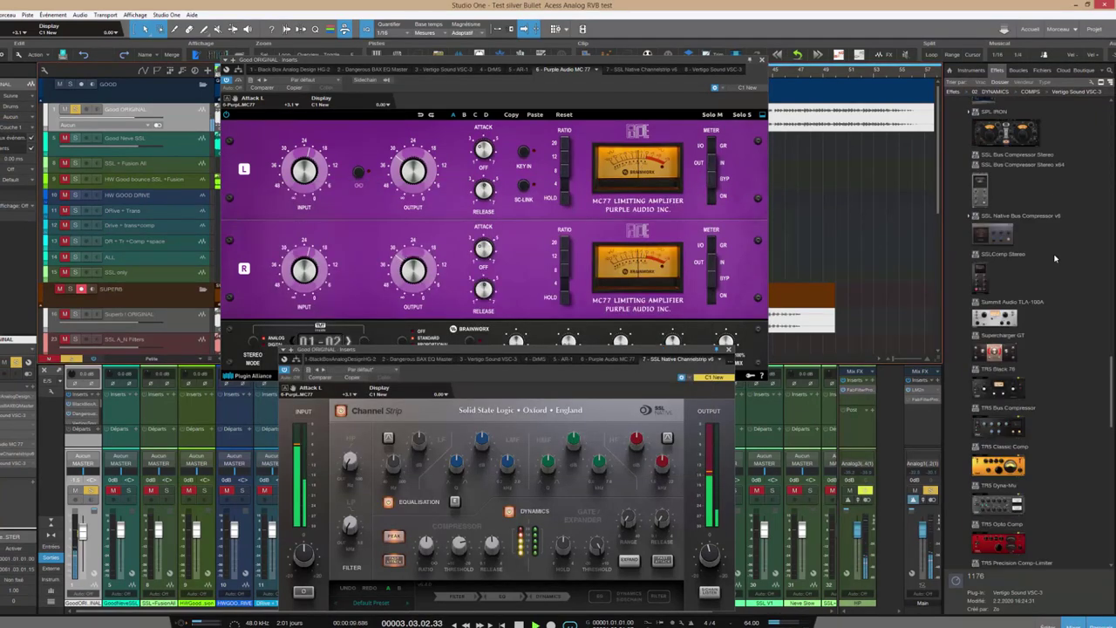
{"action": "scroll", "coordinate": [1054, 258], "scroll_direction": "up", "scroll_amount": 10}
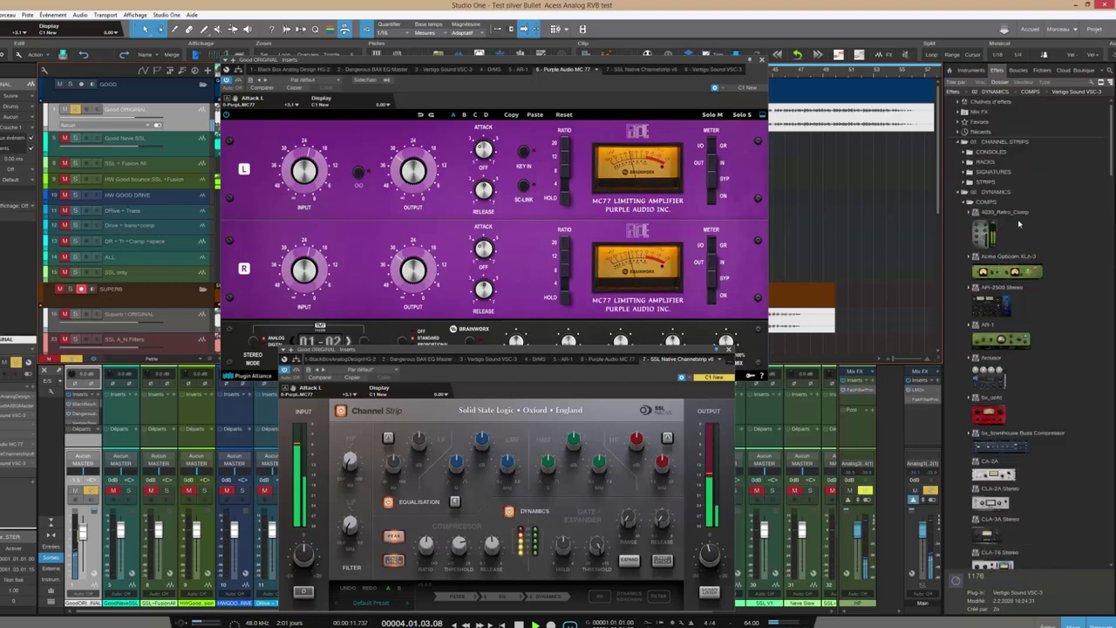
{"action": "left_click", "coordinate": [959, 193]}
{"action": "left_click", "coordinate": [968, 153]}
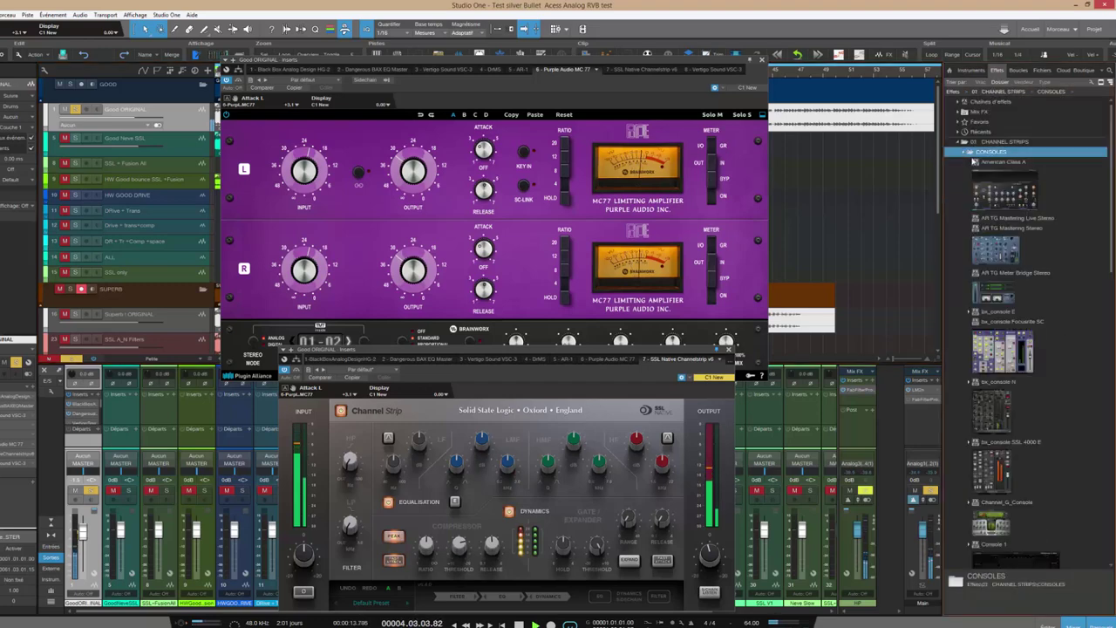
{"action": "scroll", "coordinate": [994, 220], "scroll_direction": "down", "scroll_amount": 3}
{"action": "scroll", "coordinate": [1003, 262], "scroll_direction": "down", "scroll_amount": 2}
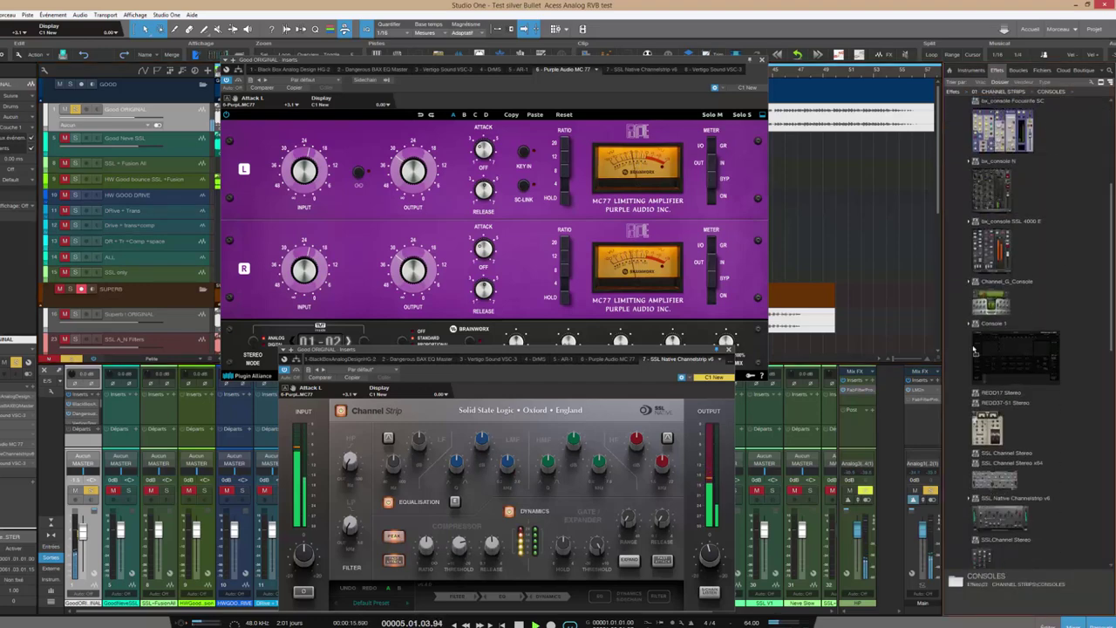
{"action": "left_click_drag", "start_coordinate": [1012, 349], "coordinate": [5, 478]}
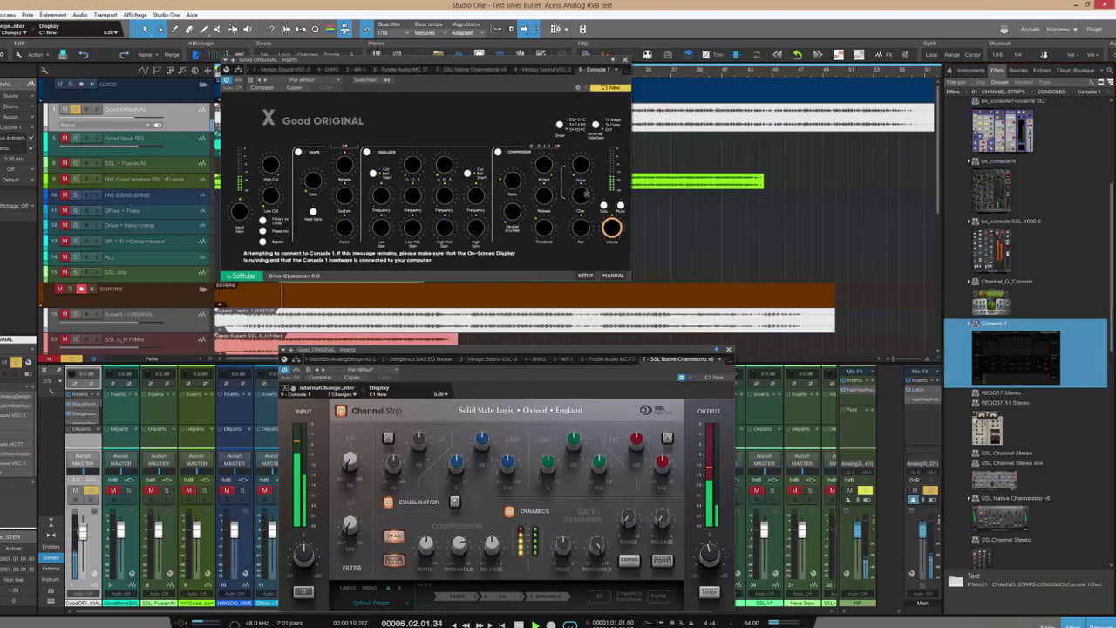
{"action": "left_click_drag", "start_coordinate": [484, 63], "coordinate": [538, 151]}
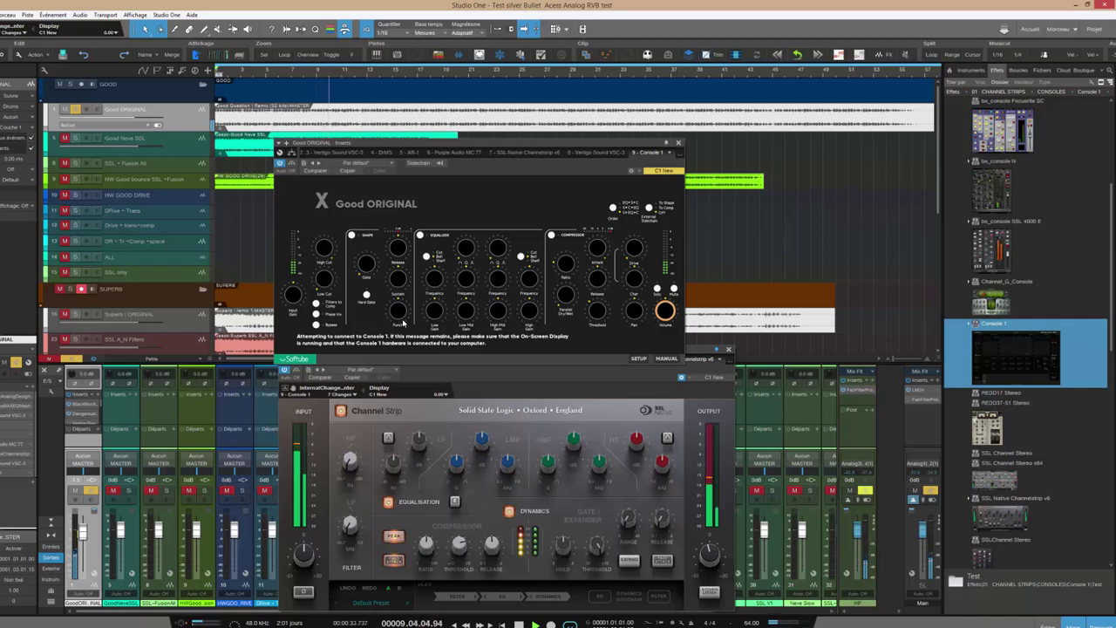
{"action": "left_click", "coordinate": [679, 143]}
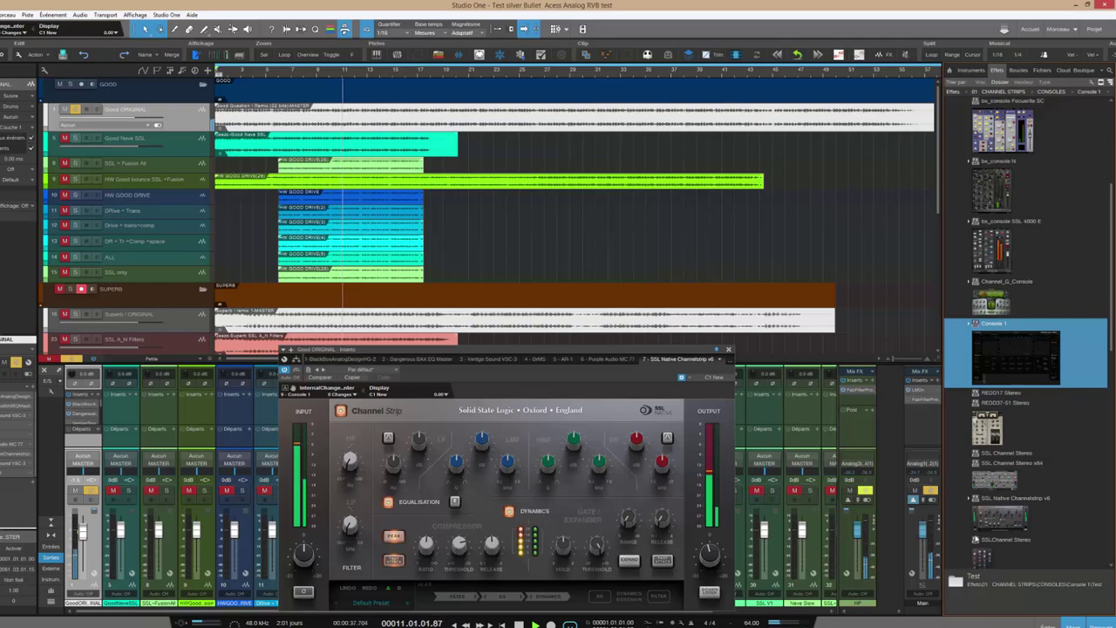
Search the computer for "console" and launch Console 1 On-Screen Display (x64)
{"action": "key", "text": "super"}
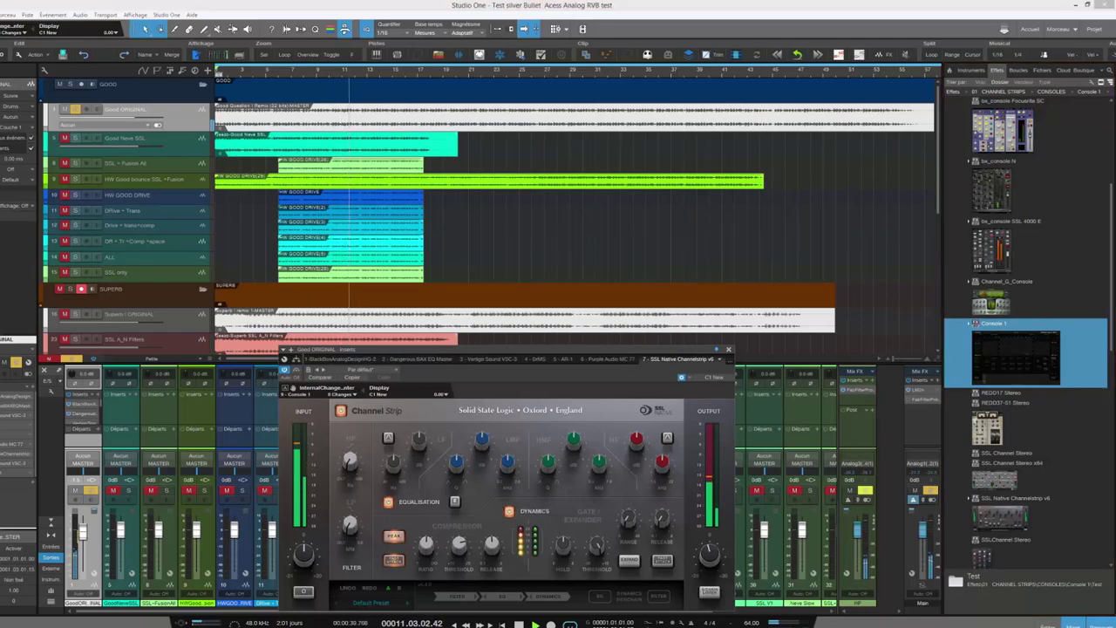
{"action": "left_click", "coordinate": [1085, 37]}
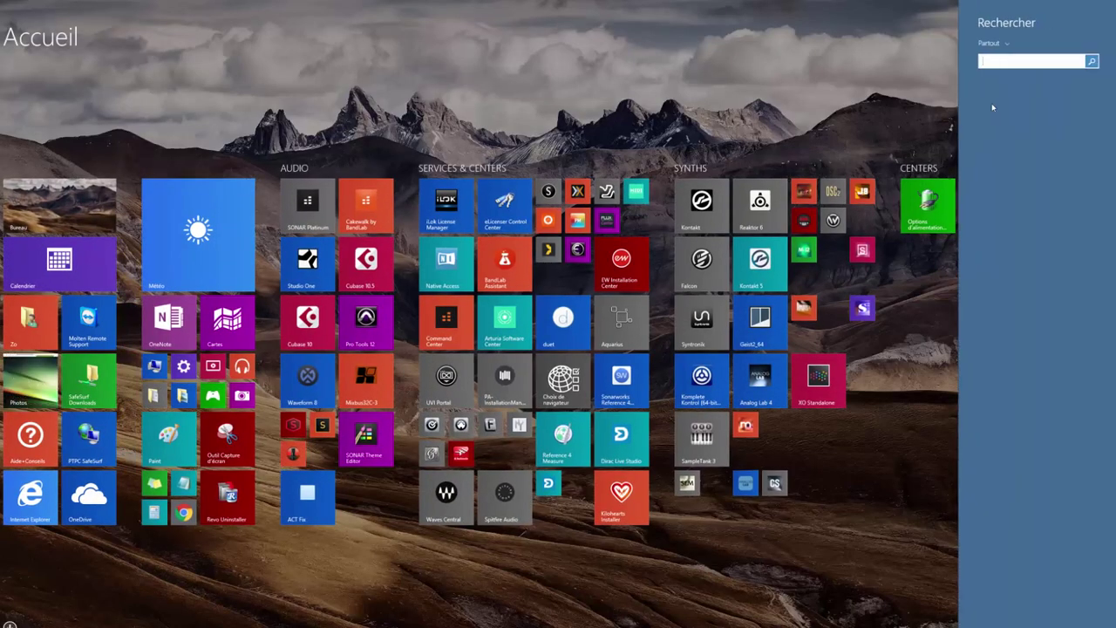
{"action": "type", "text": "console"}
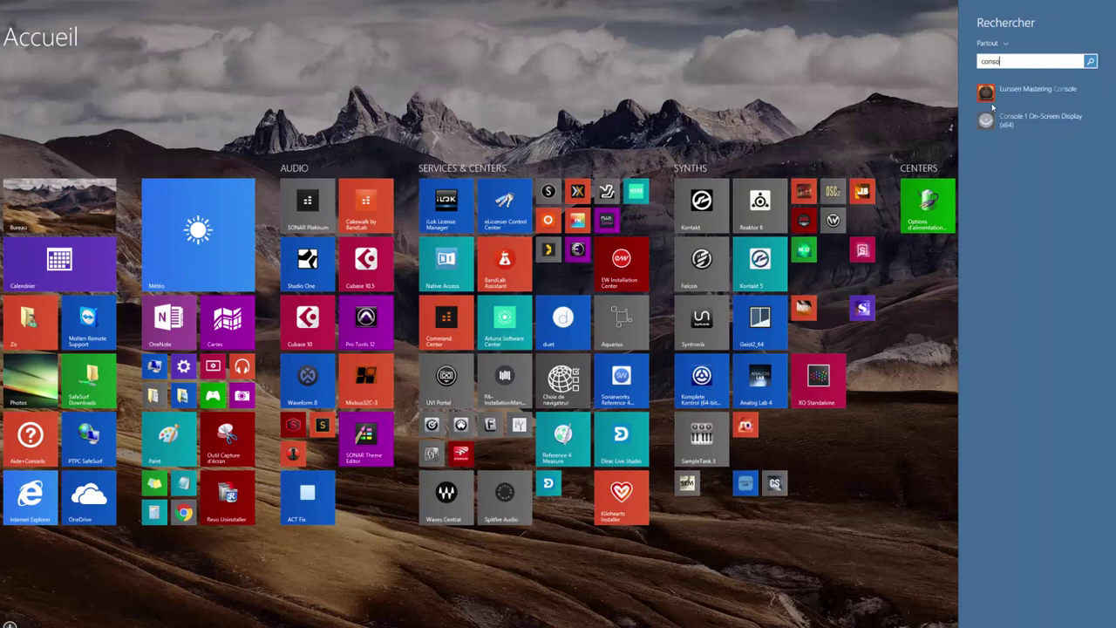
{"action": "left_click", "coordinate": [994, 119]}
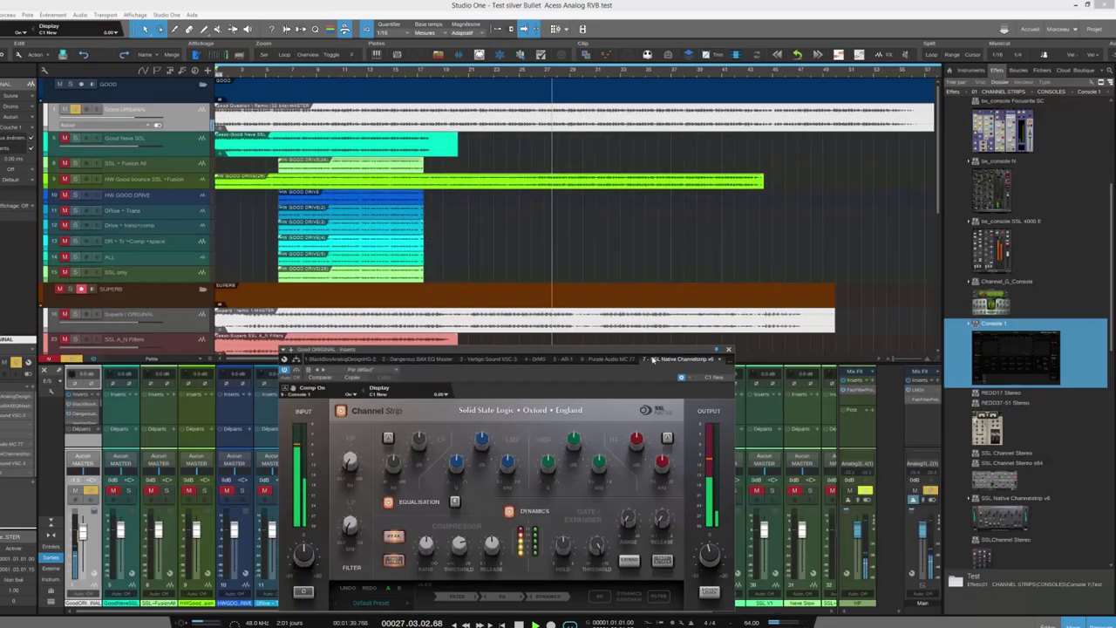
Open the channel editor of the Good ORIGINAL track above the SSL Channelstrip window and toggle its control-mapping display on and off
{"action": "left_click_drag", "start_coordinate": [733, 351], "coordinate": [748, 237]}
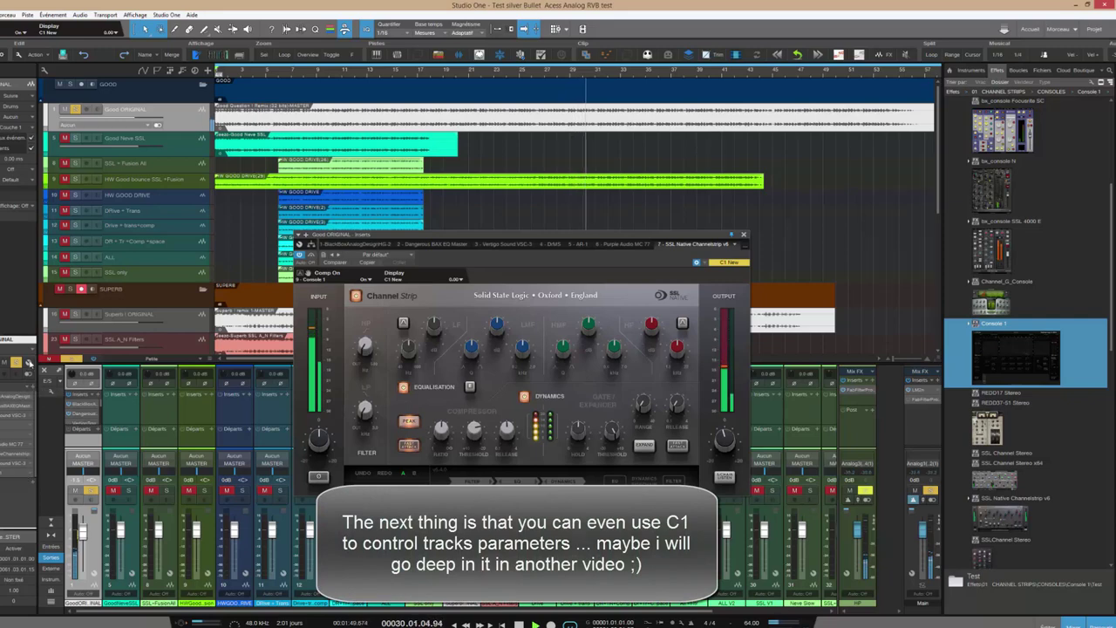
{"action": "left_click", "coordinate": [28, 361]}
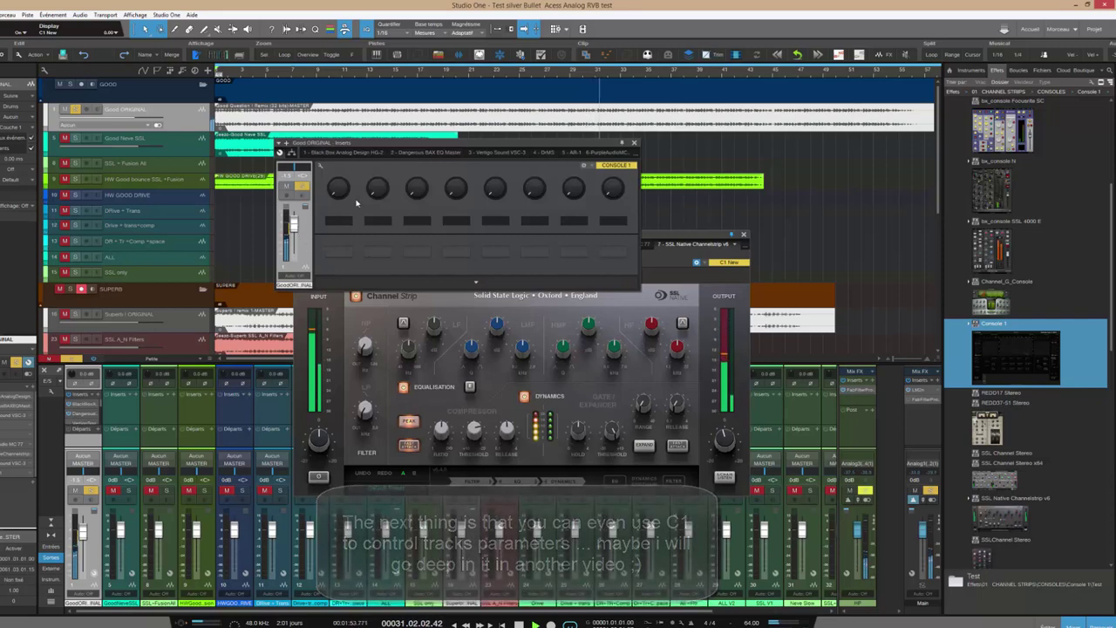
{"action": "left_click", "coordinate": [584, 166]}
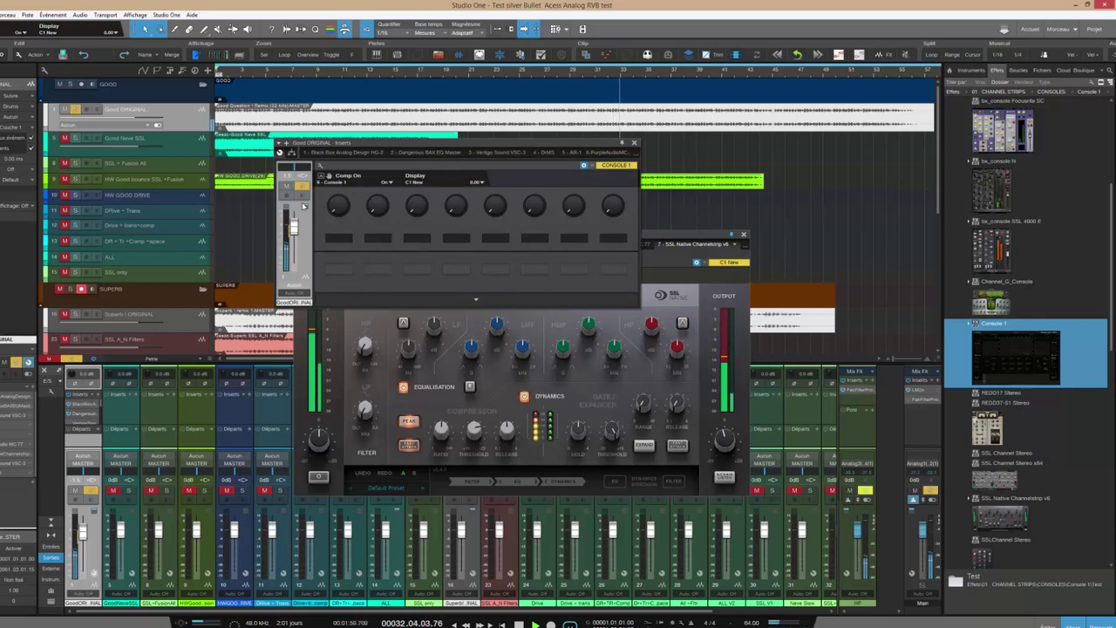
{"action": "left_click", "coordinate": [582, 166]}
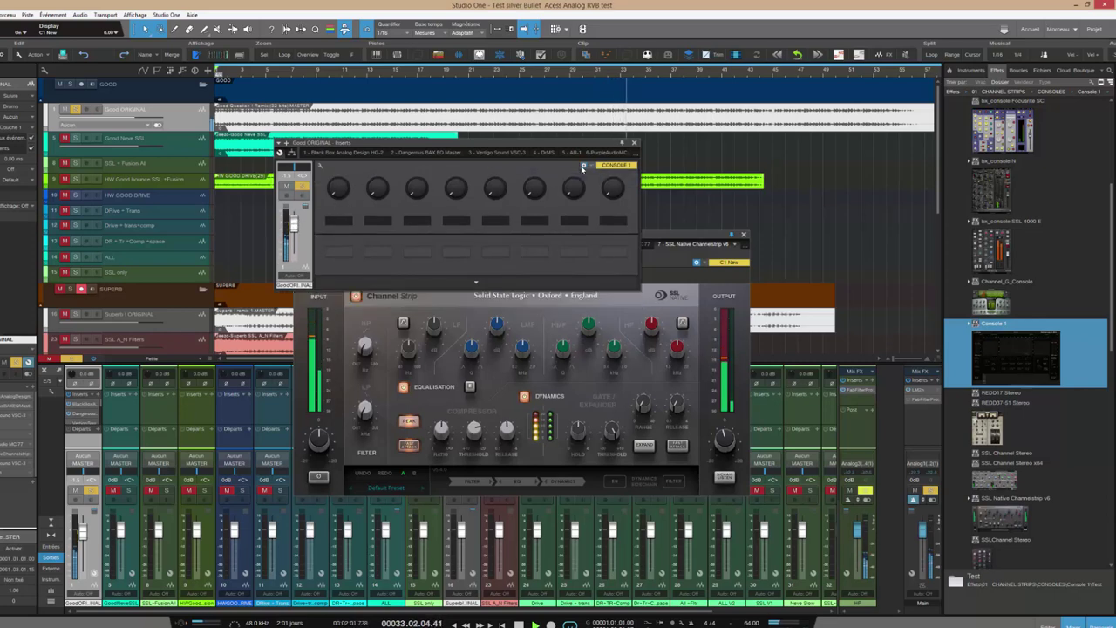